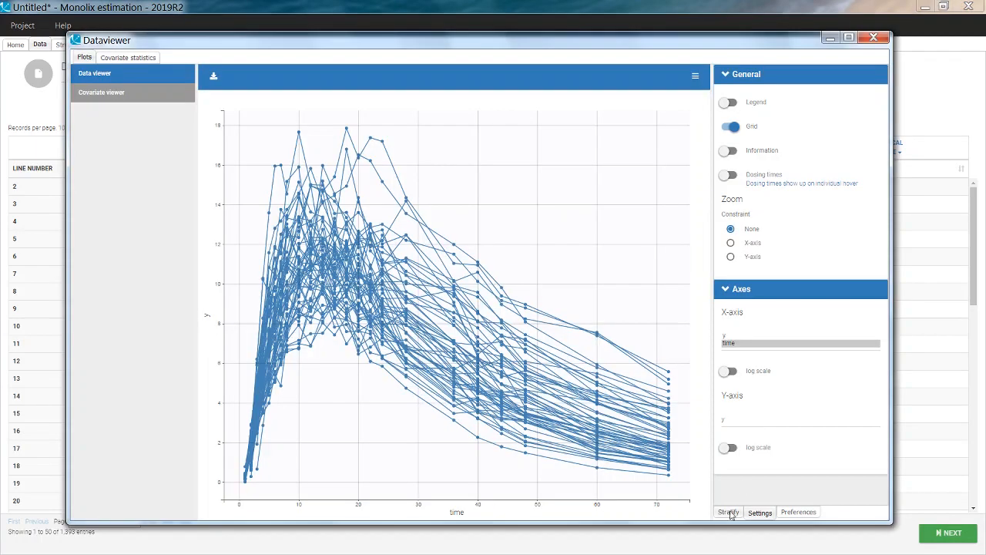
Color the observed data curves by the FORM covariate and examine the early time range up to about 25.
click(729, 513)
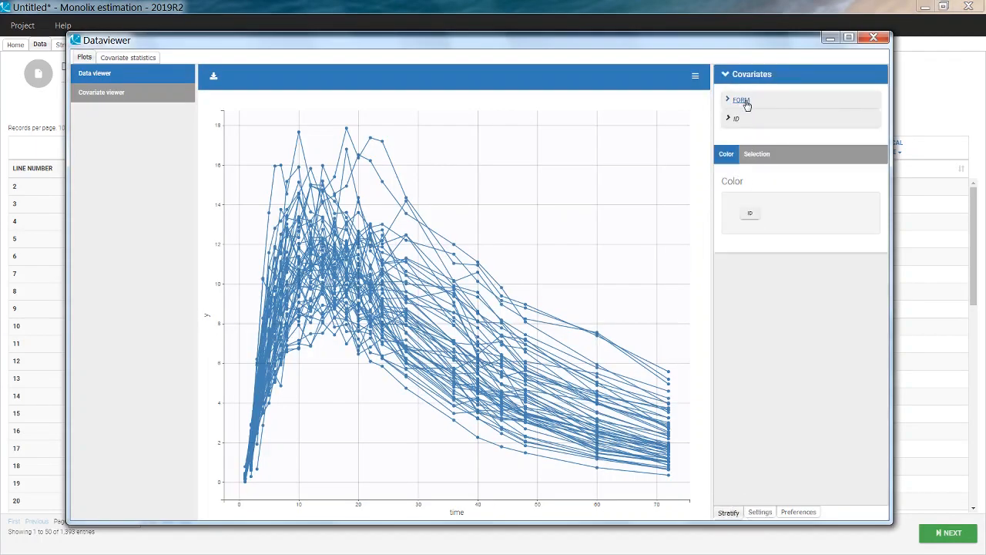
click(742, 101)
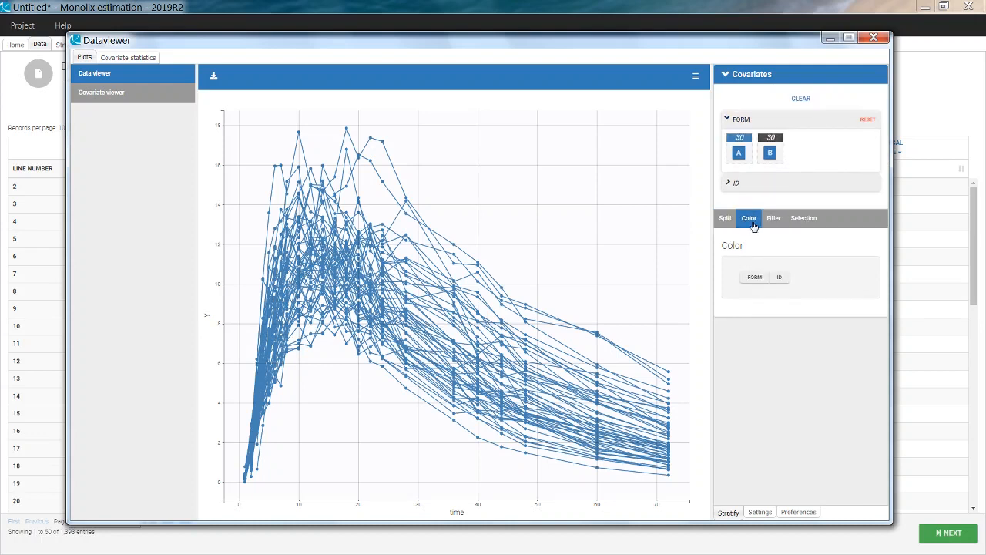
click(754, 278)
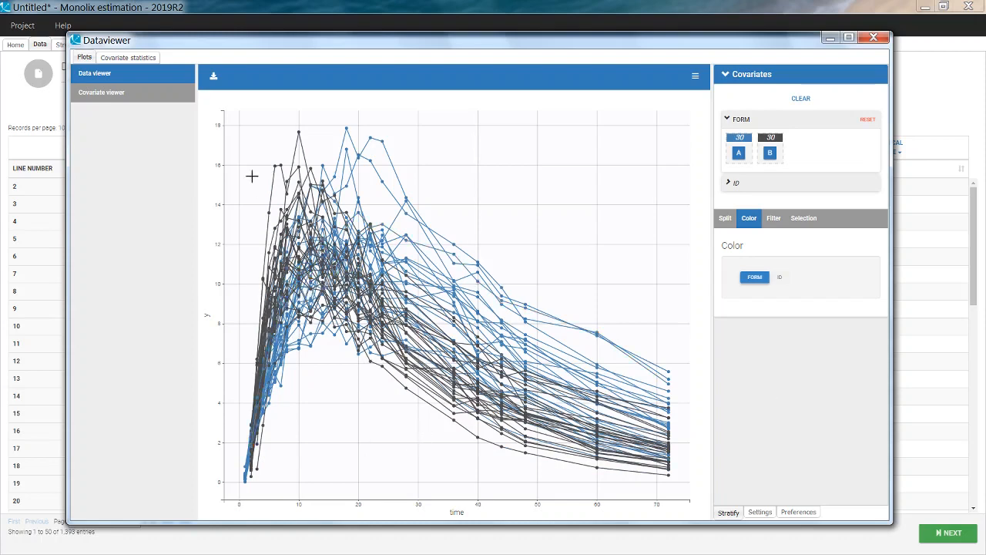
drag(230, 123, 389, 491)
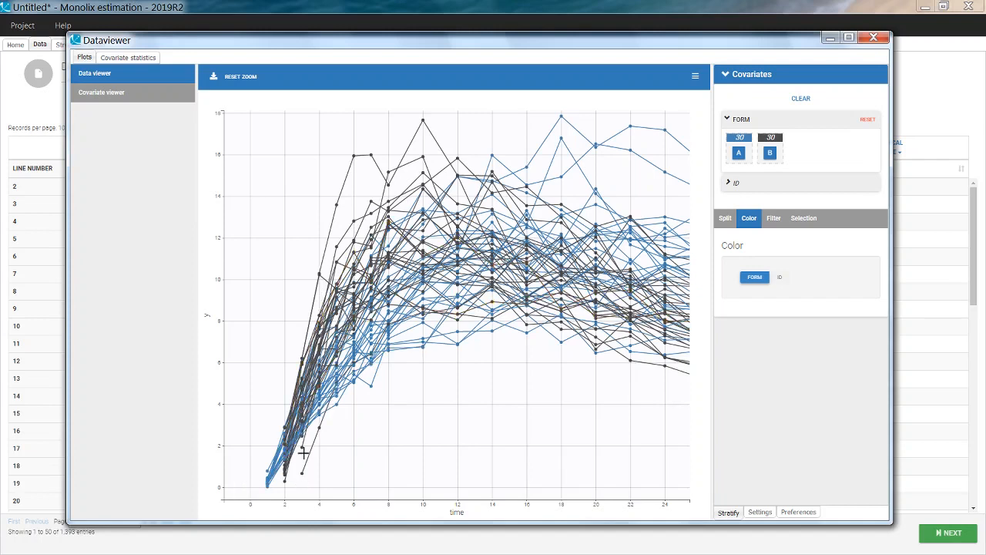
double_click(346, 230)
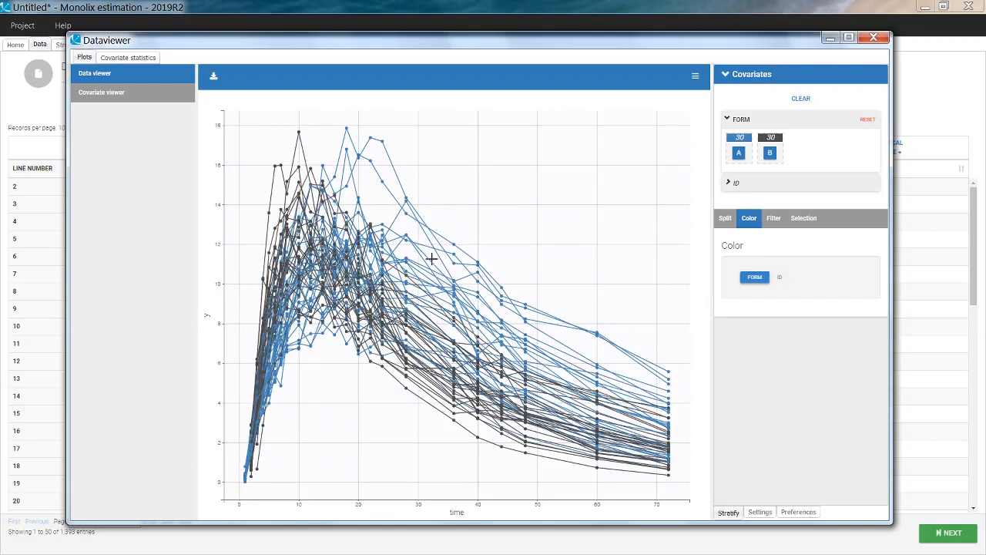
Show the observed data on a logarithmic Y-axis and close the data viewer.
click(761, 512)
click(757, 451)
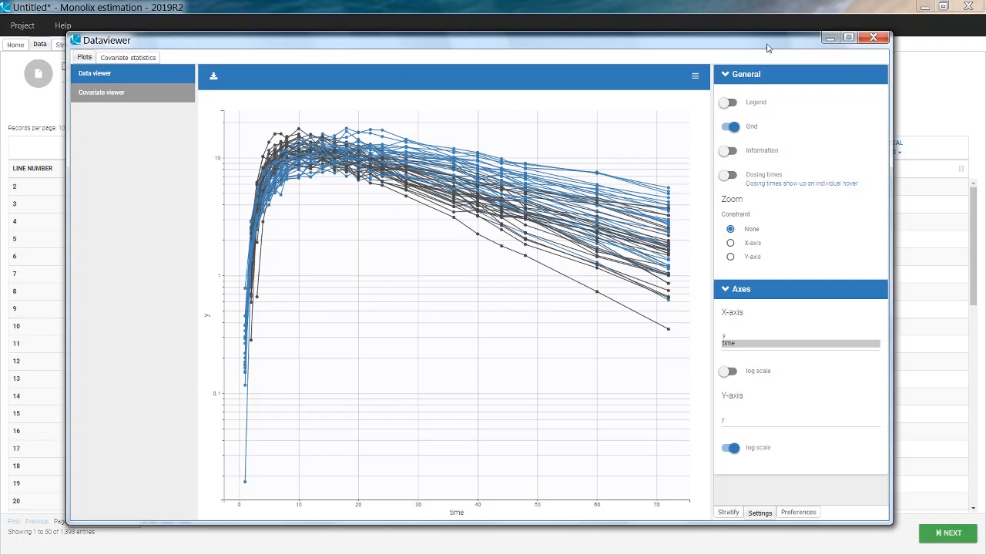
click(879, 37)
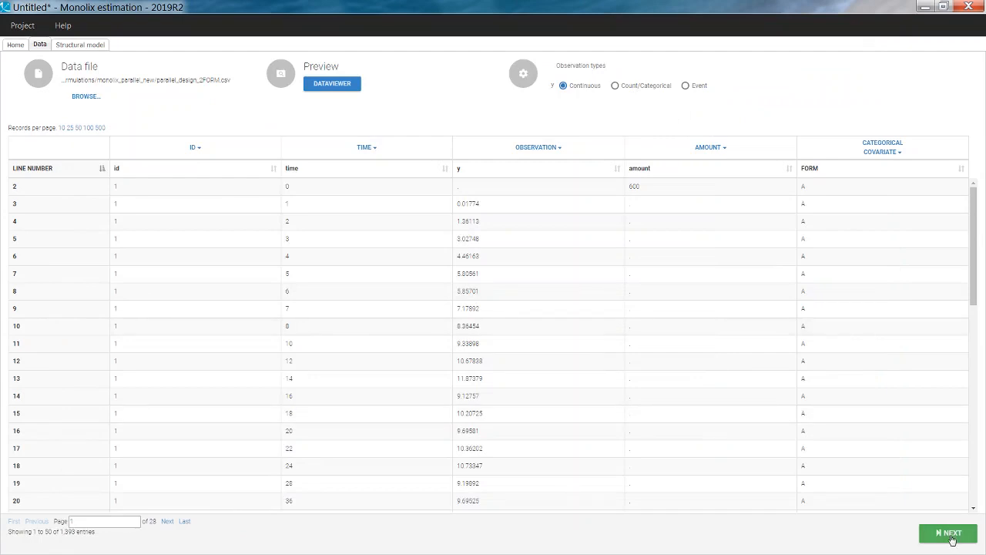
Load the PK library model oral1_1cpt_TlagkaVk.txt, filtering for oral/extravascular administration, lag time, first-order absorption, one compartment and linear elimination.
click(952, 538)
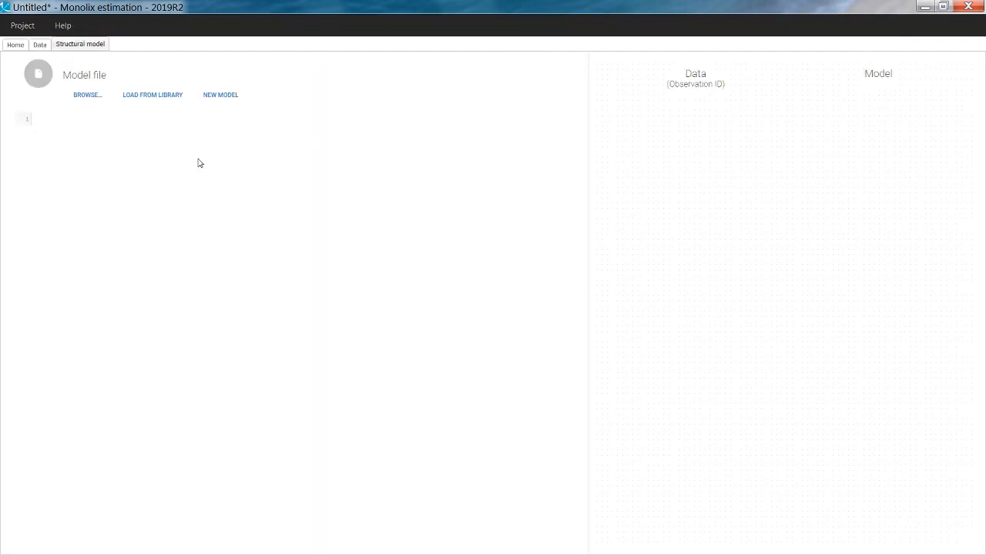
click(159, 104)
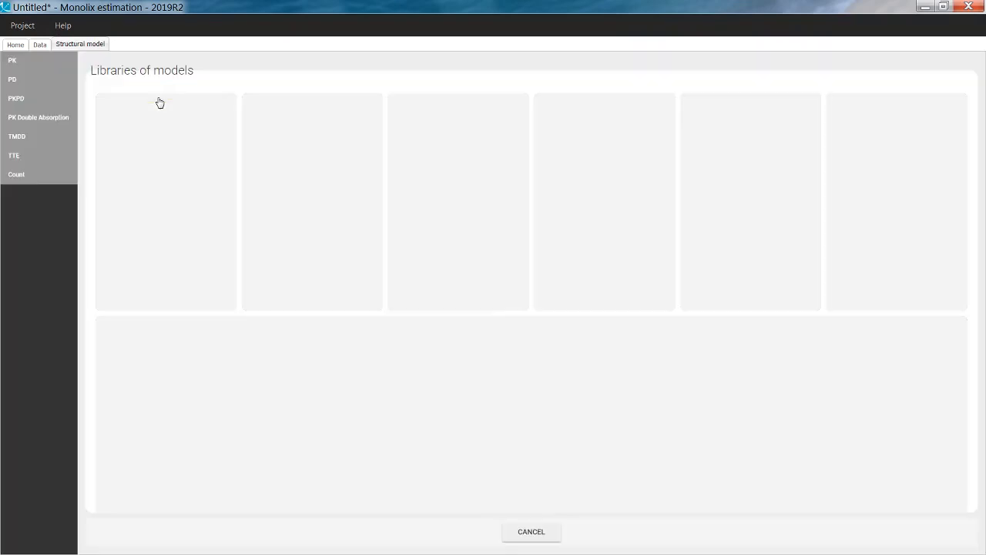
click(166, 204)
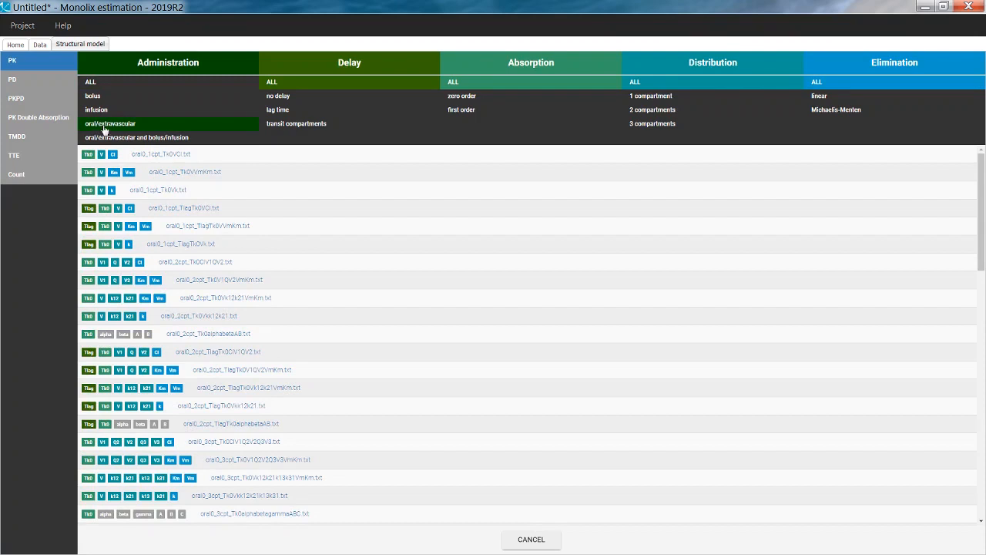
click(275, 112)
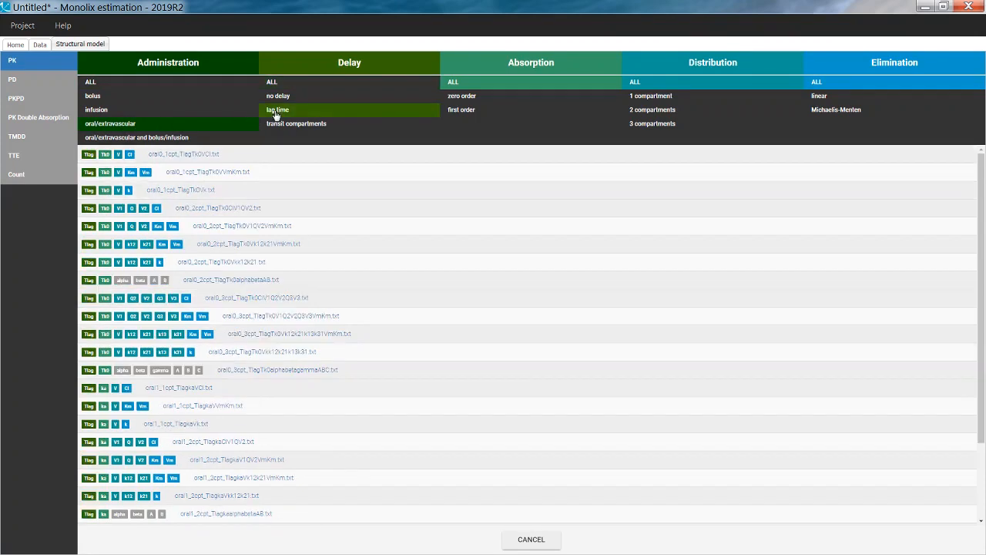
click(467, 112)
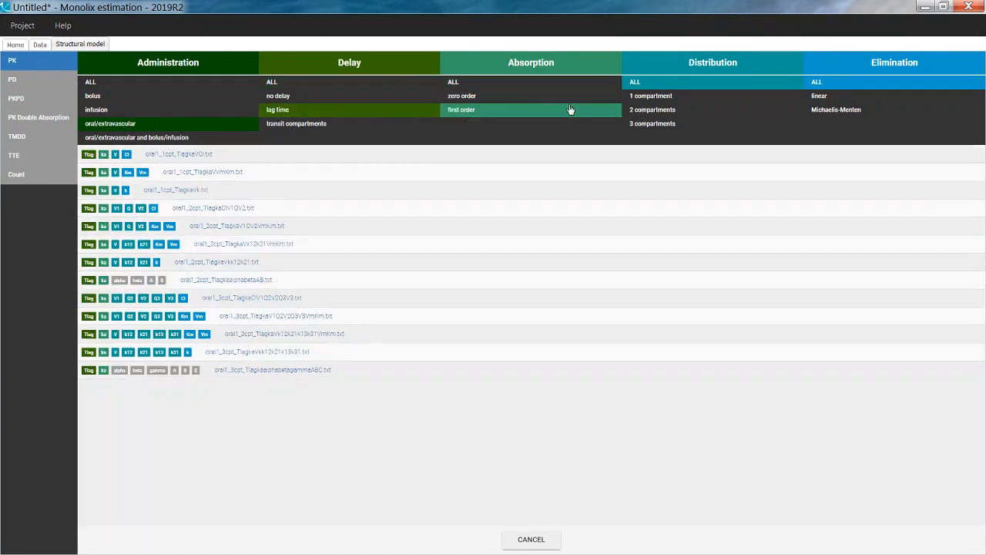
click(758, 97)
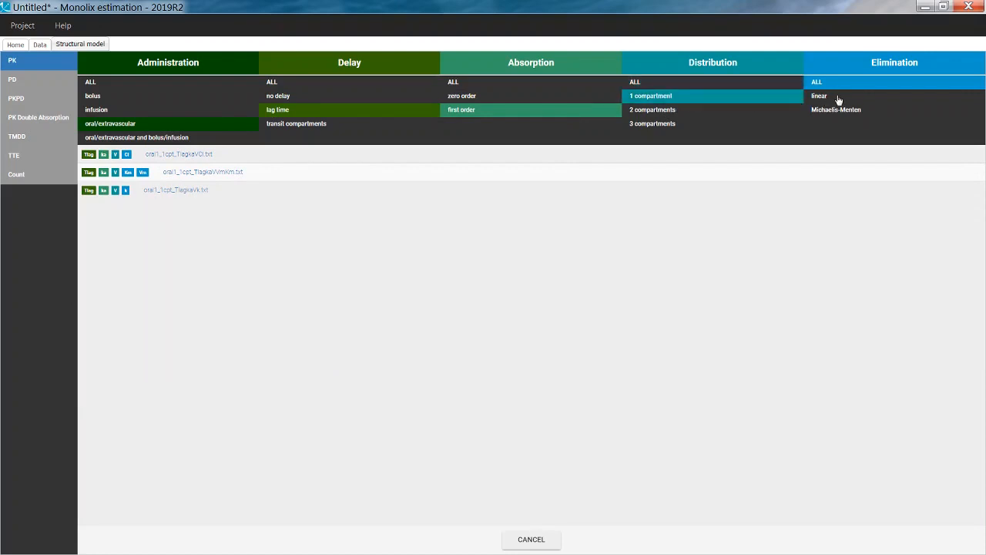
click(836, 97)
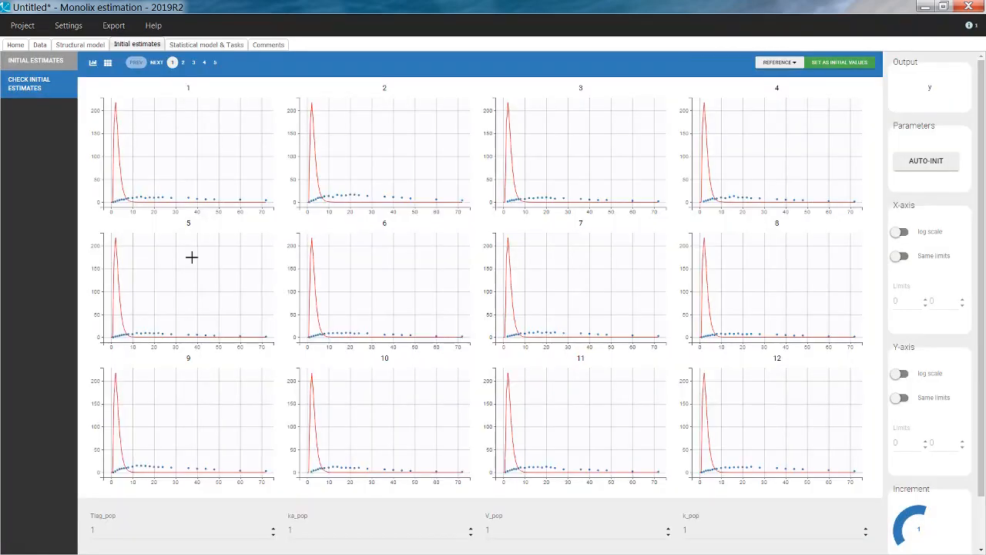
Auto-initialize the population parameters and set them as the initial values.
click(926, 168)
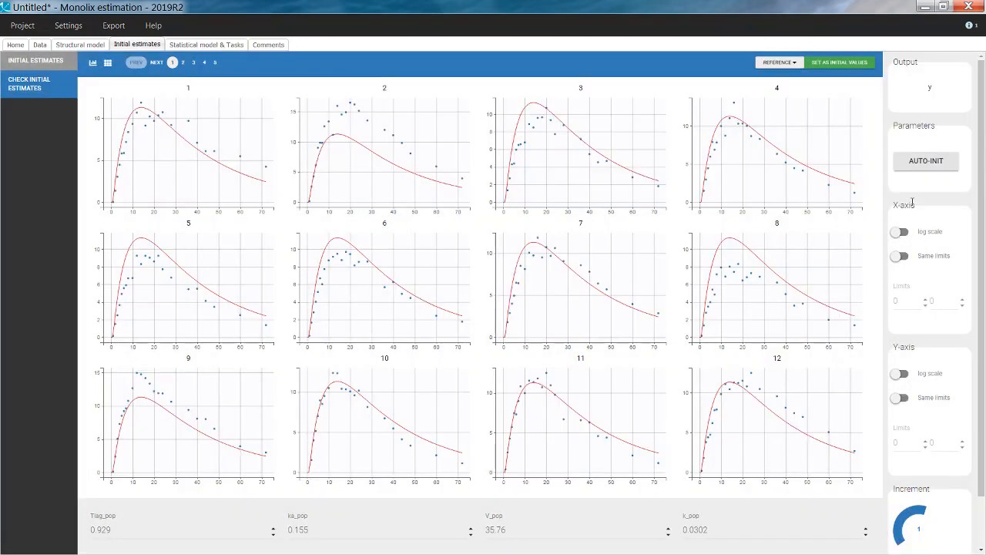
click(837, 70)
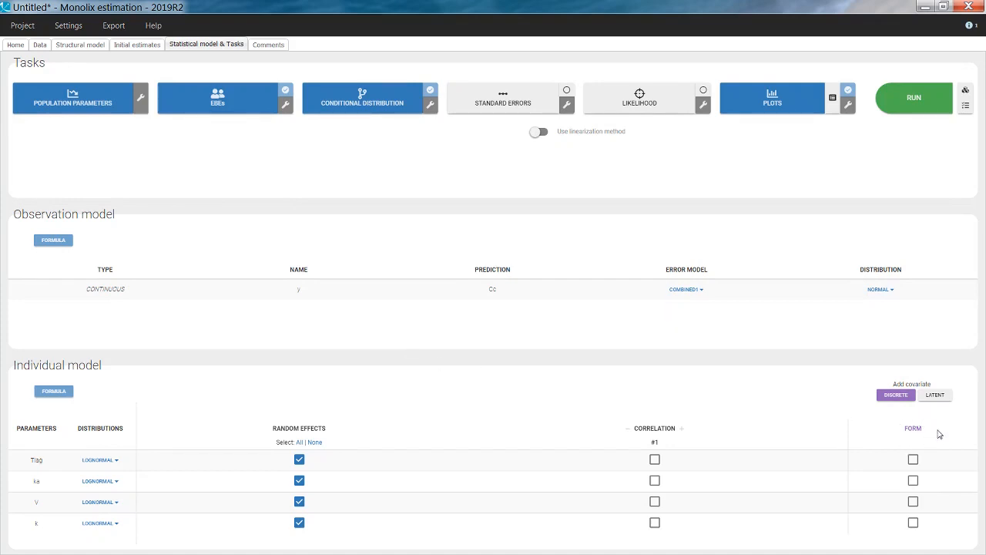
Add FORM as a covariate on Tlag and ka, and display the individual model formulas.
click(913, 460)
click(914, 481)
click(52, 392)
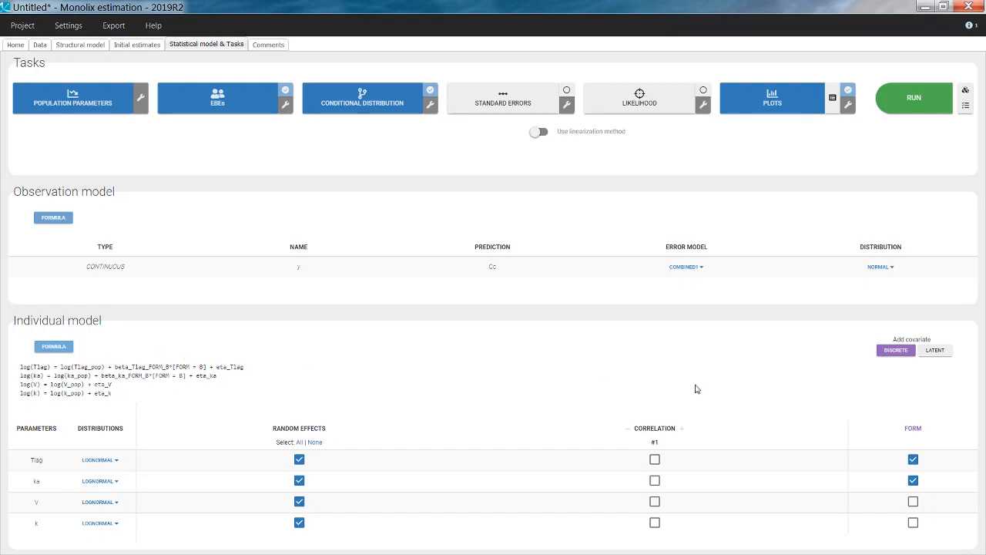
click(897, 352)
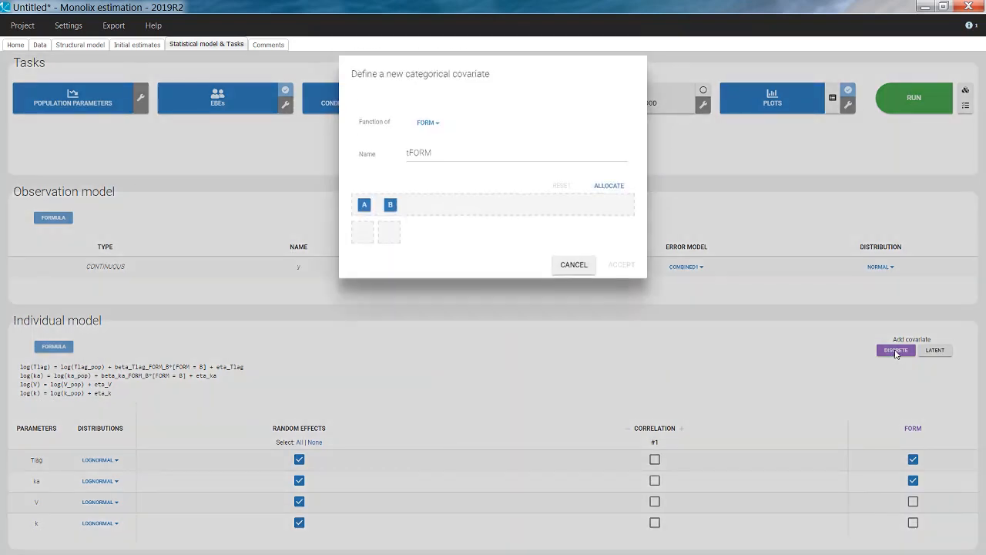
click(609, 197)
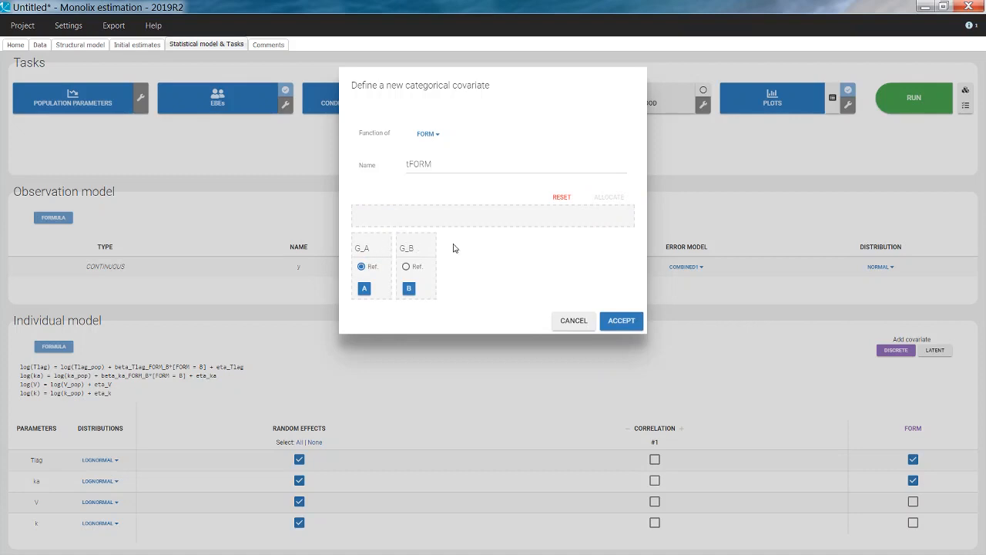
click(408, 267)
click(570, 322)
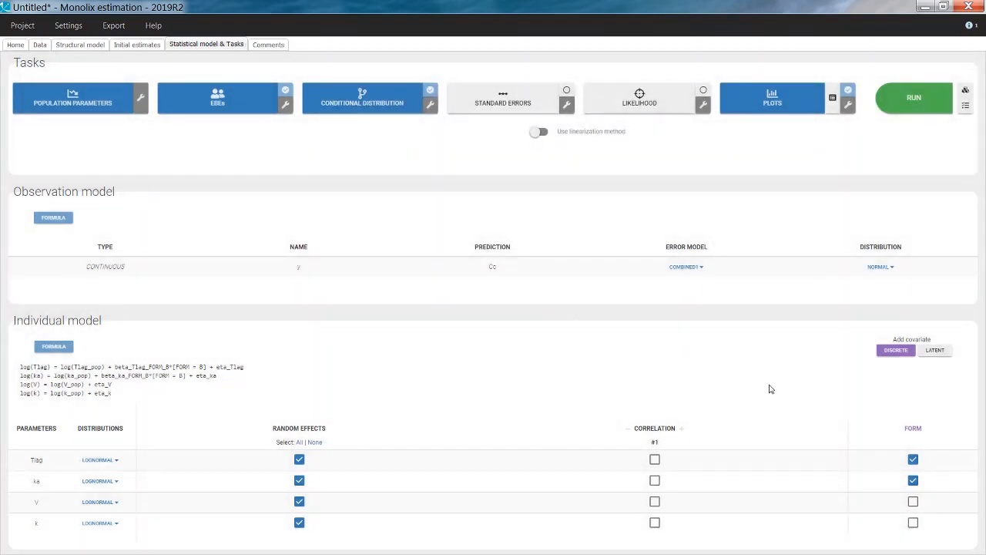
Include the standard errors and likelihood tasks in the run, using the linearization method.
click(567, 91)
click(703, 90)
click(591, 132)
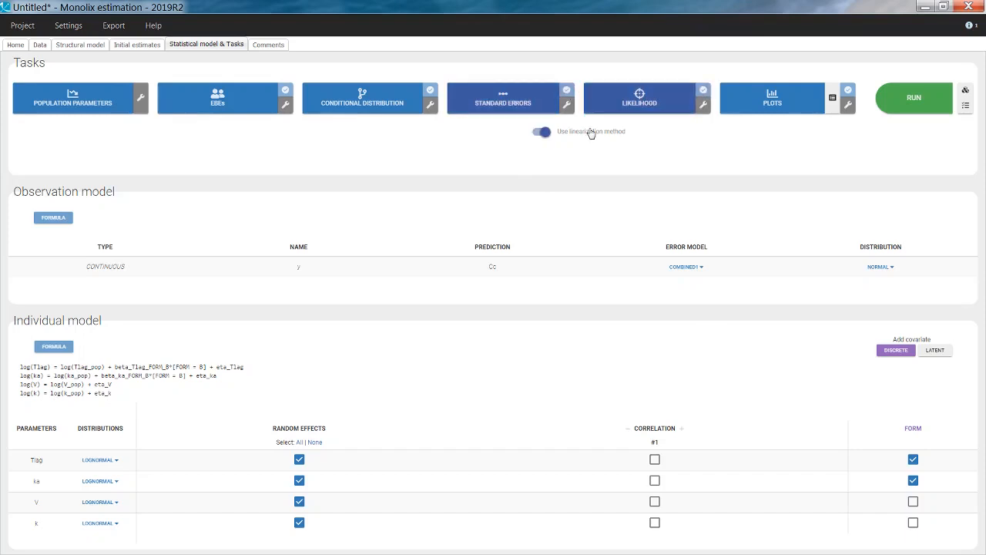
Save the project on the Desktop as r01.mlxtran.
click(22, 26)
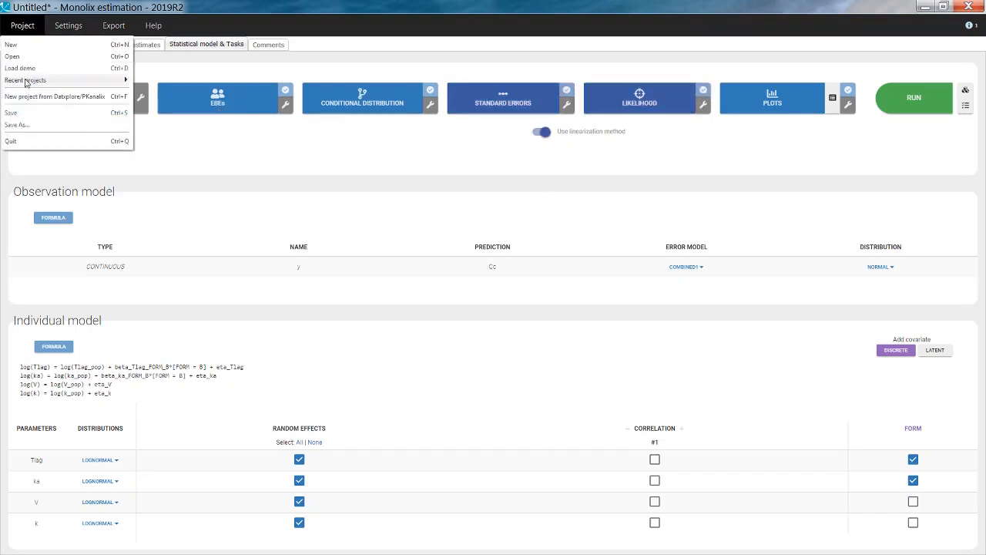
click(24, 125)
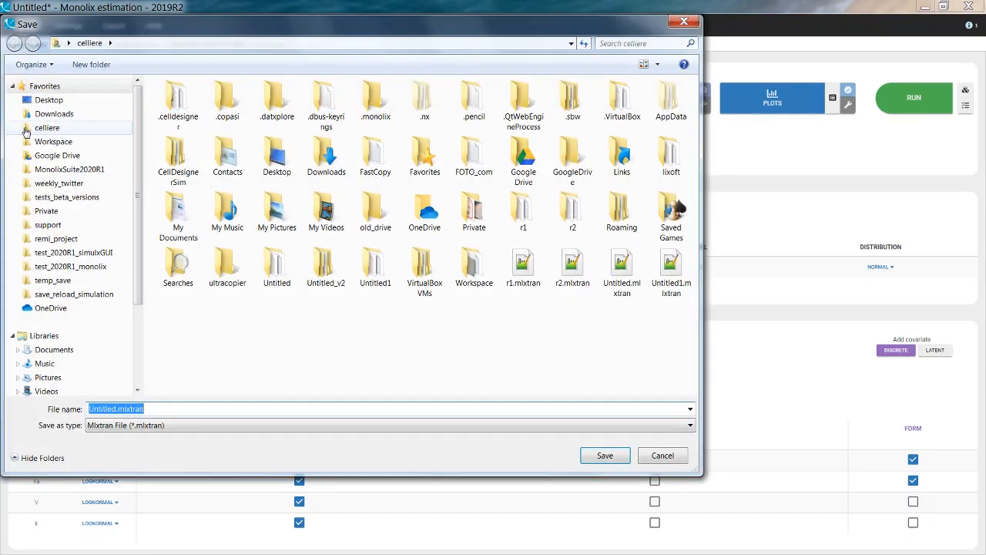
click(48, 99)
key(BackSpace)
key(BackSpace)
key(BackSpace)
key(BackSpace)
key(BackSpace)
key(BackSpace)
key(BackSpace)
key(BackSpace)
text(r)
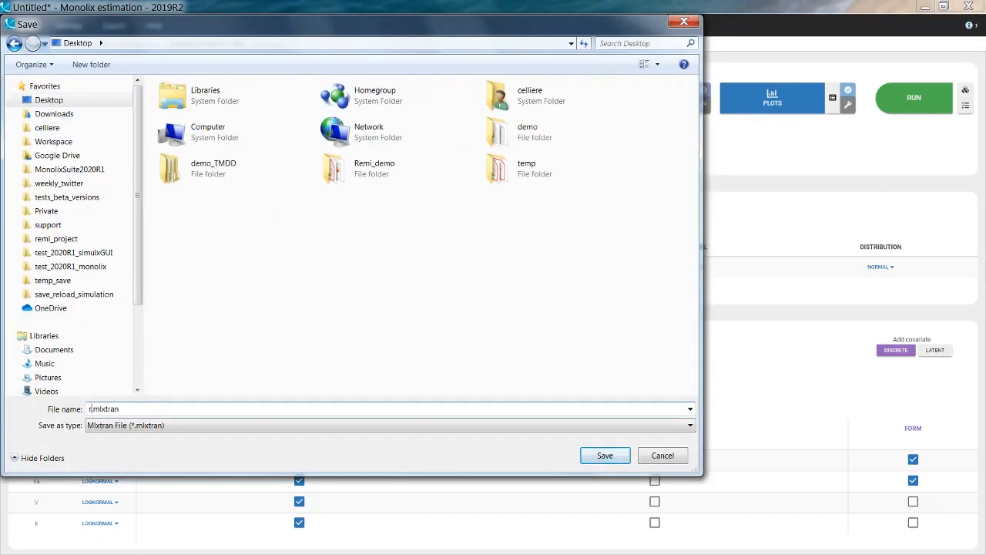
text(01)
key(Return)
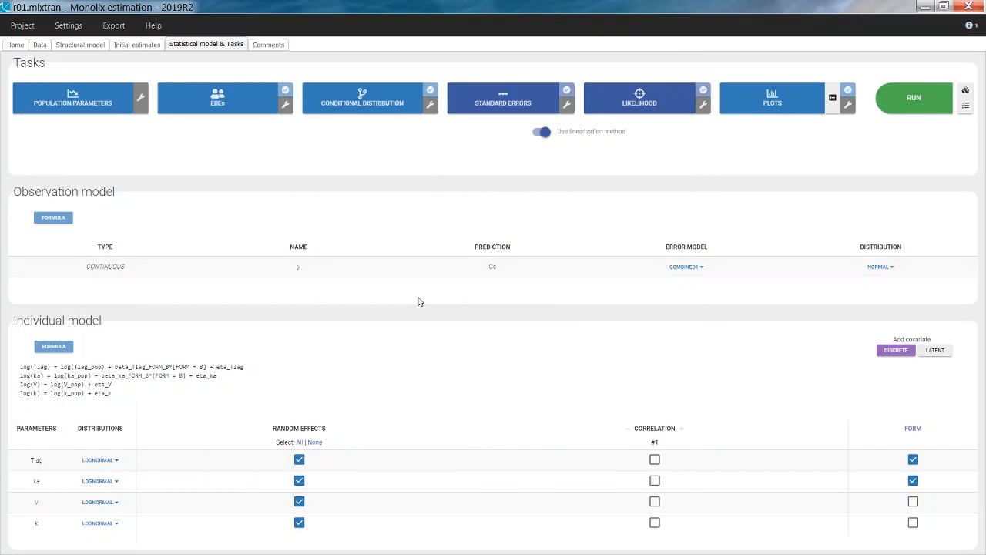
Run the selected estimation tasks, review the population parameter estimates and return to the statistical model.
click(879, 108)
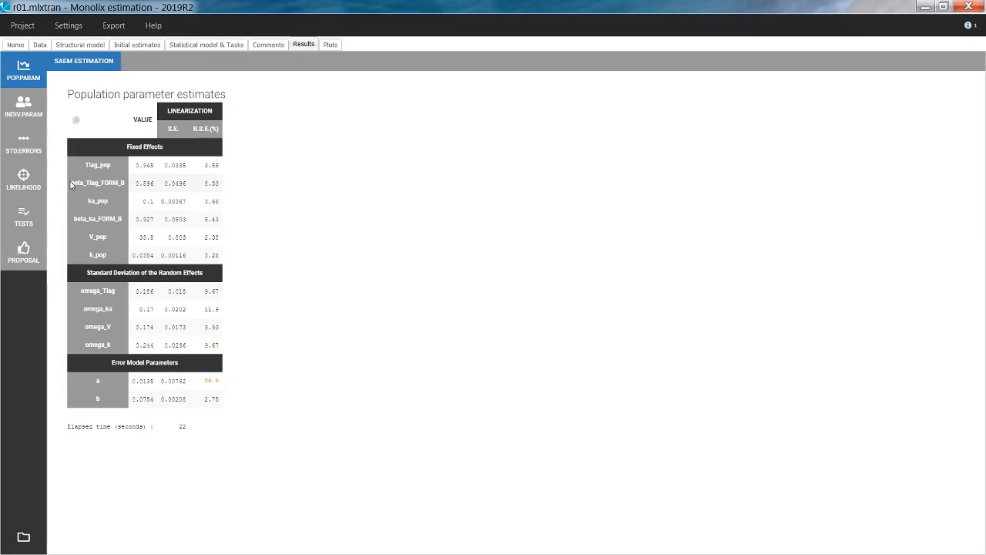
click(208, 47)
Examine the conditional mode parameter estimates of the individuals in both formulation groups.
click(27, 111)
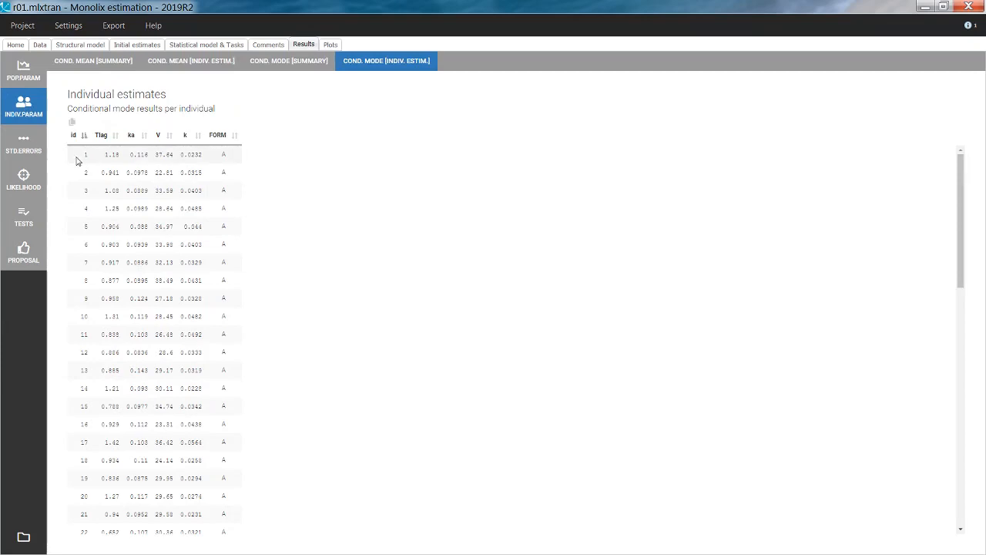
scroll(242, 323, down, 5)
scroll(223, 201, up, 5)
scroll(242, 323, down, 7)
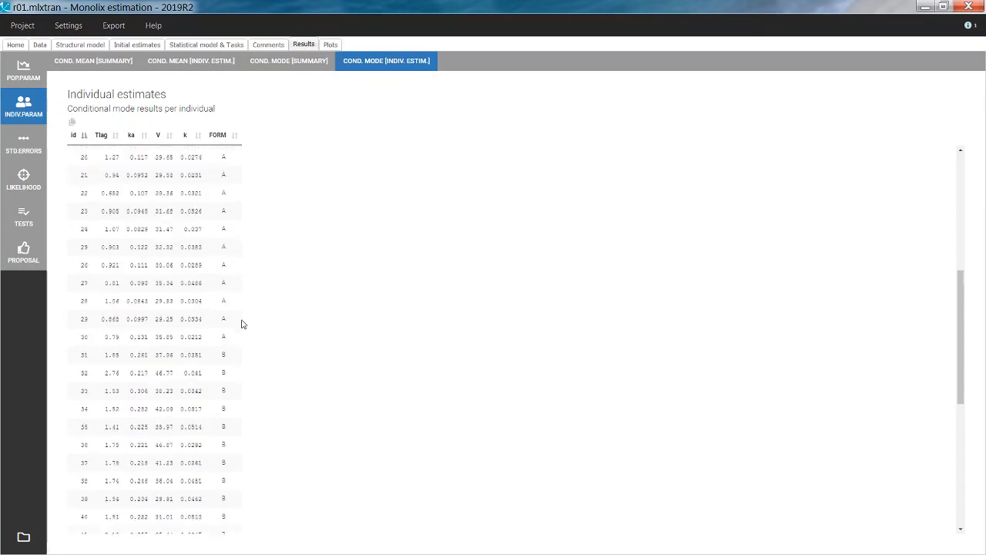
scroll(242, 324, up, 7)
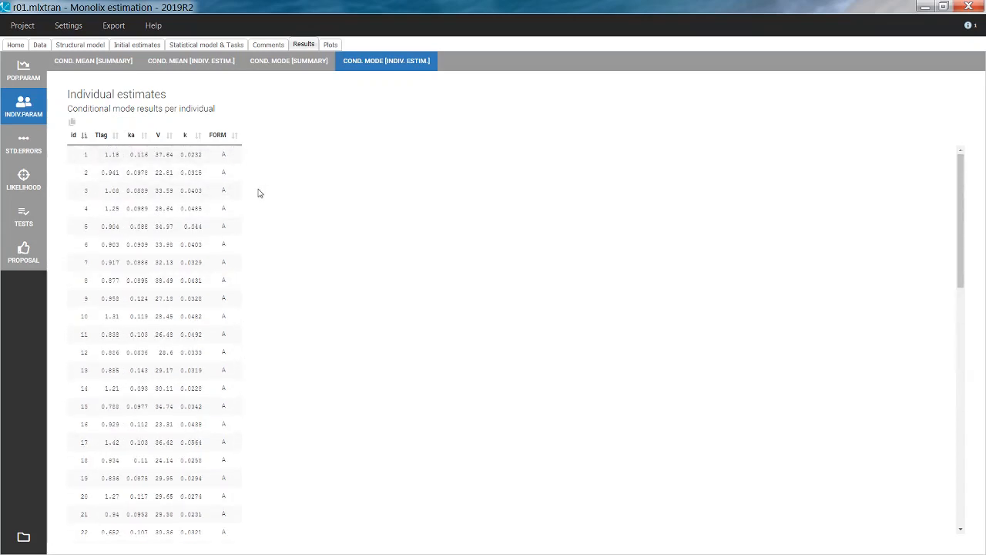
Allocate the FORM categories A and B for plot stratification and color the individual fits by FORM.
click(331, 45)
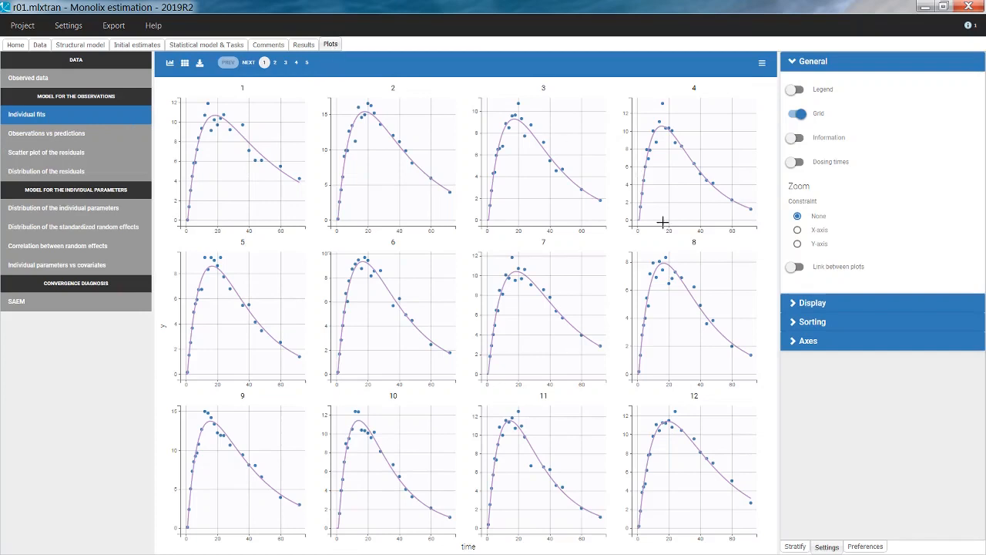
click(796, 546)
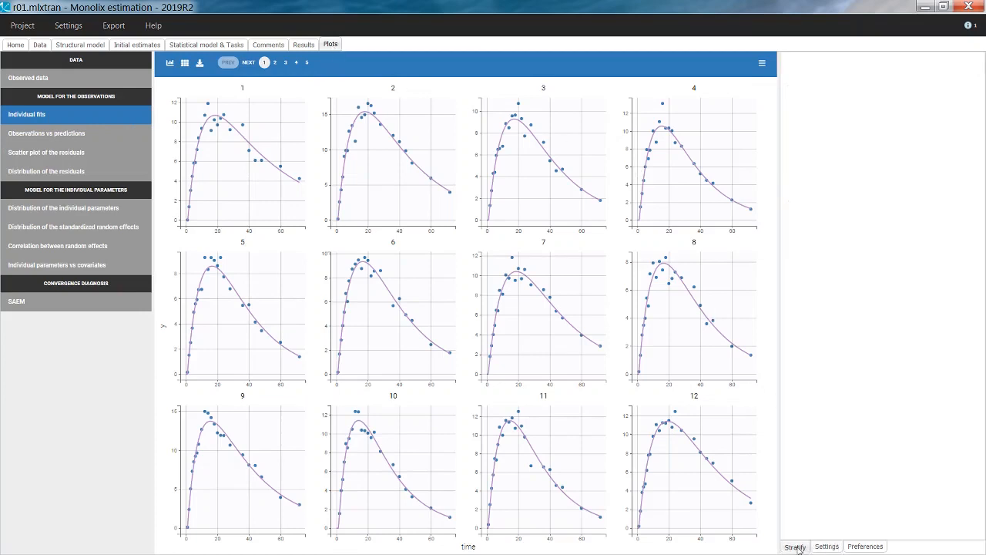
click(813, 89)
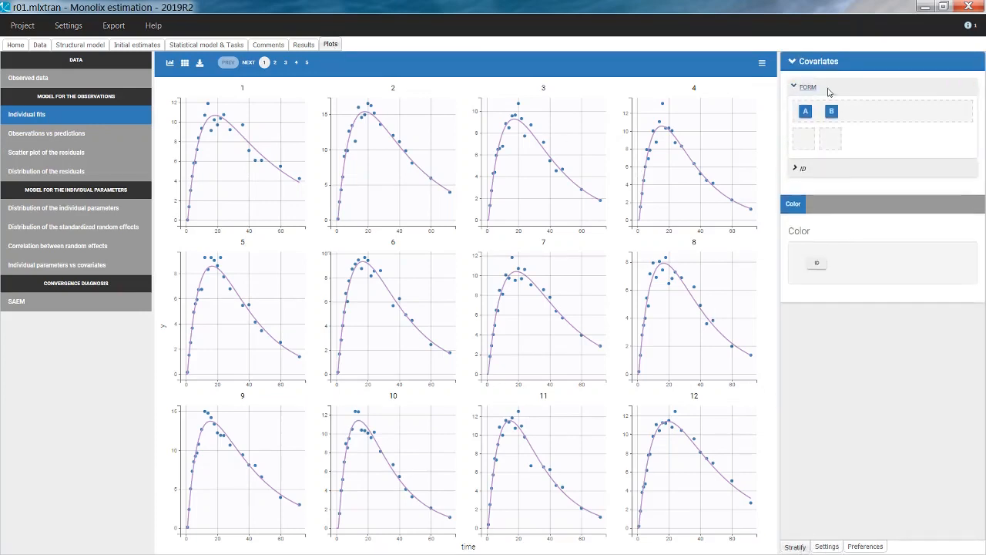
click(959, 88)
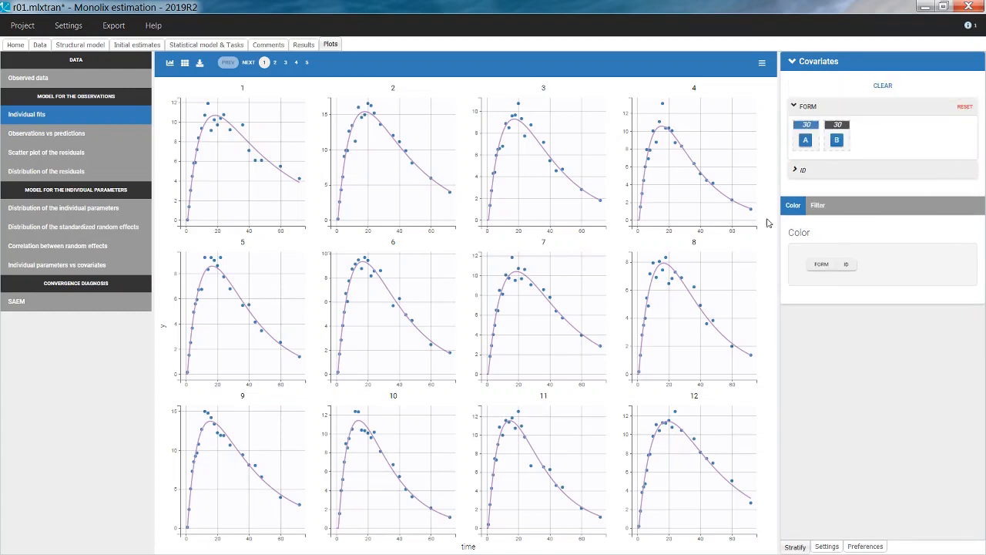
click(821, 266)
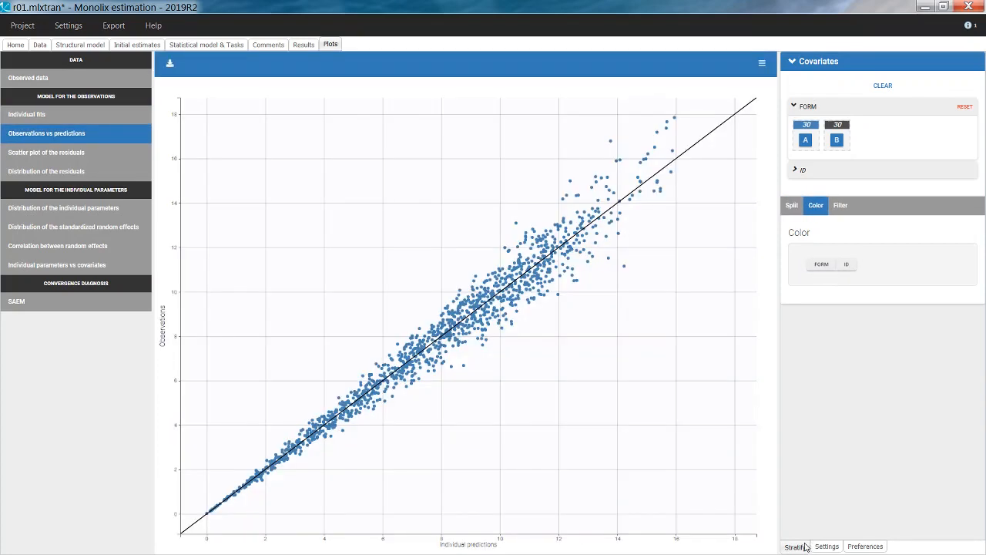
Color the observations vs predictions plot by FORM and switch both axes to log scale.
click(820, 265)
click(832, 545)
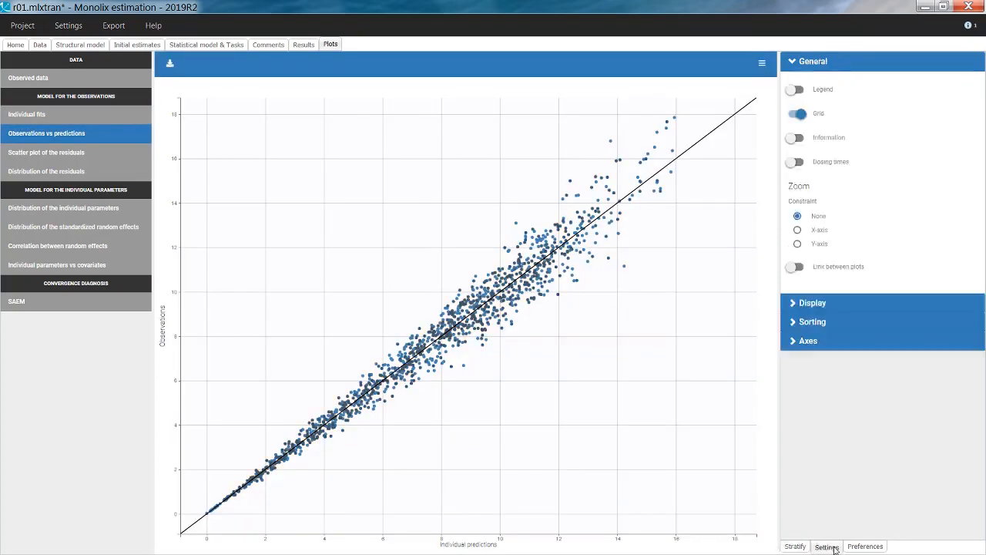
click(809, 289)
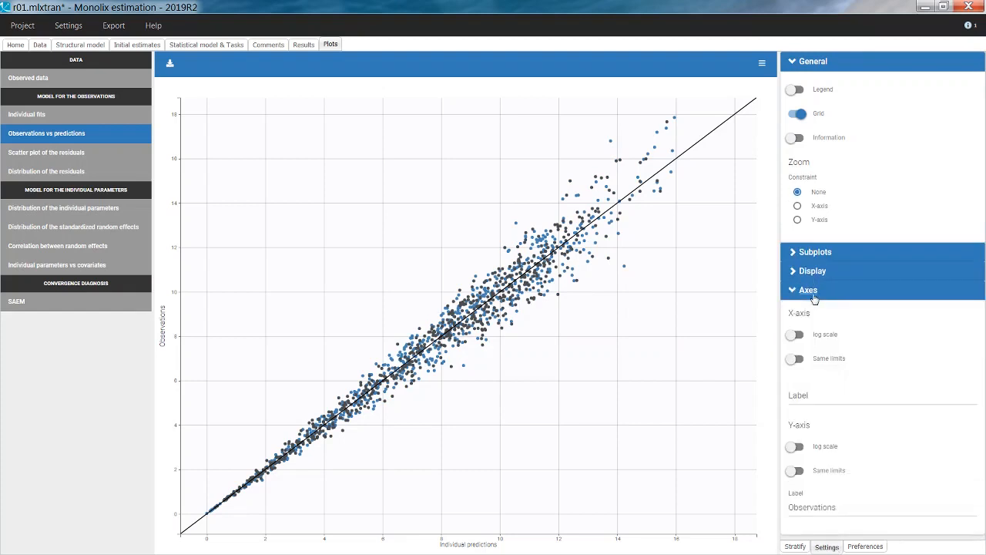
click(823, 336)
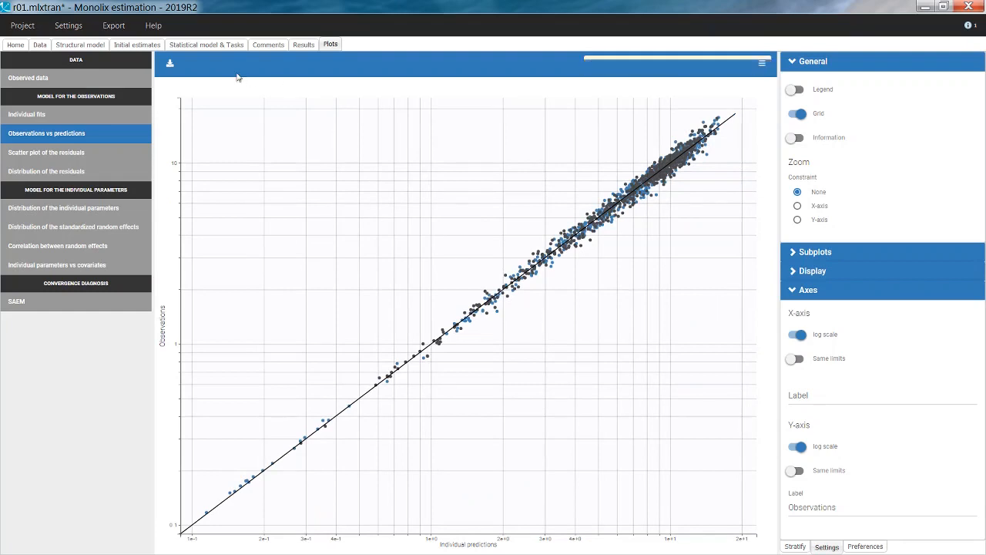
Add the visual predictive check to the generated plots and fix its number of bins at 10.
click(229, 44)
click(833, 98)
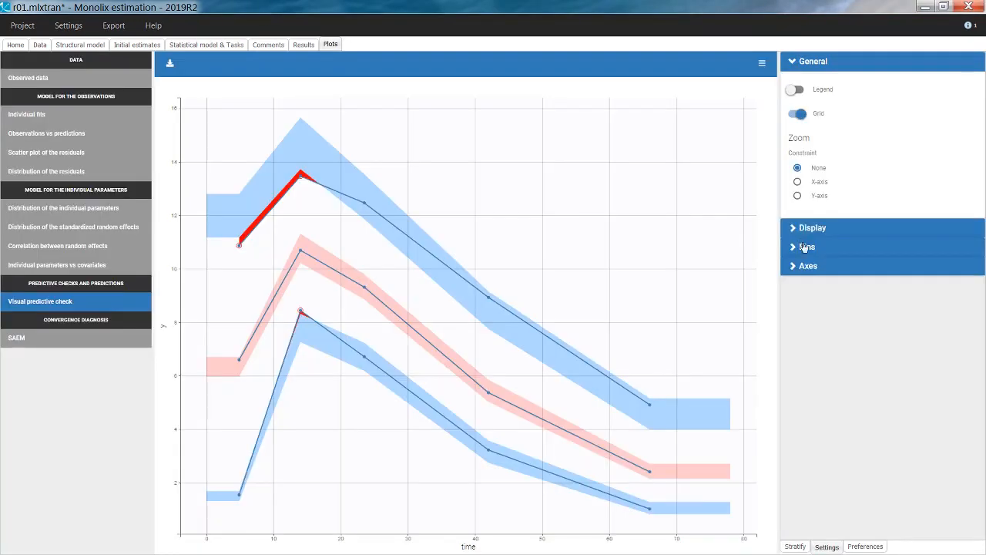
click(806, 247)
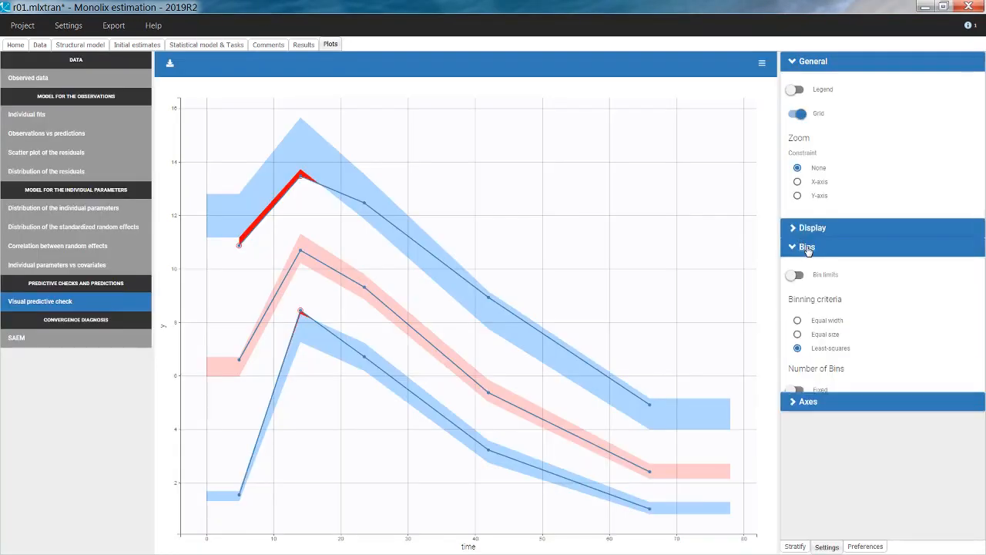
click(821, 393)
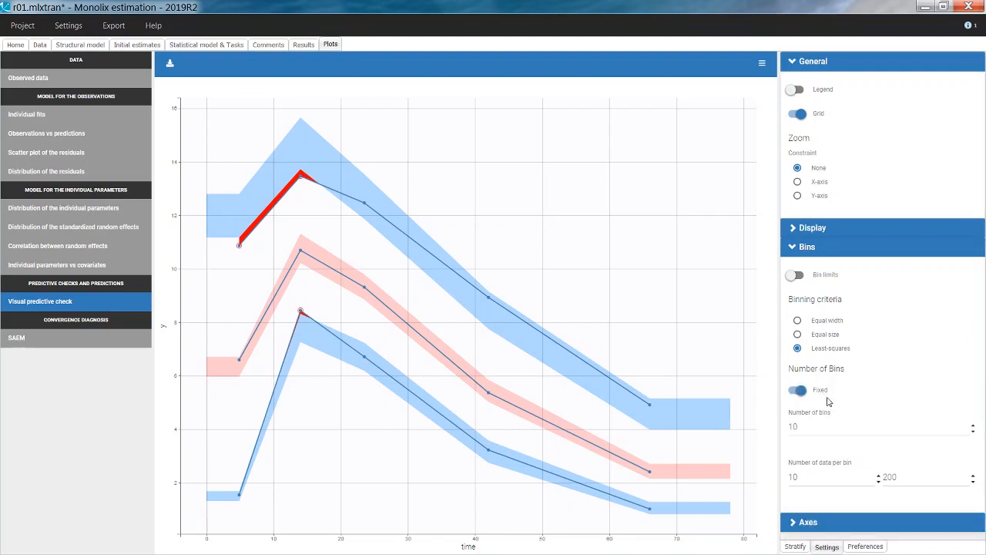
Allocate the FORM categories A and B and split the visual predictive check by FORM.
click(795, 546)
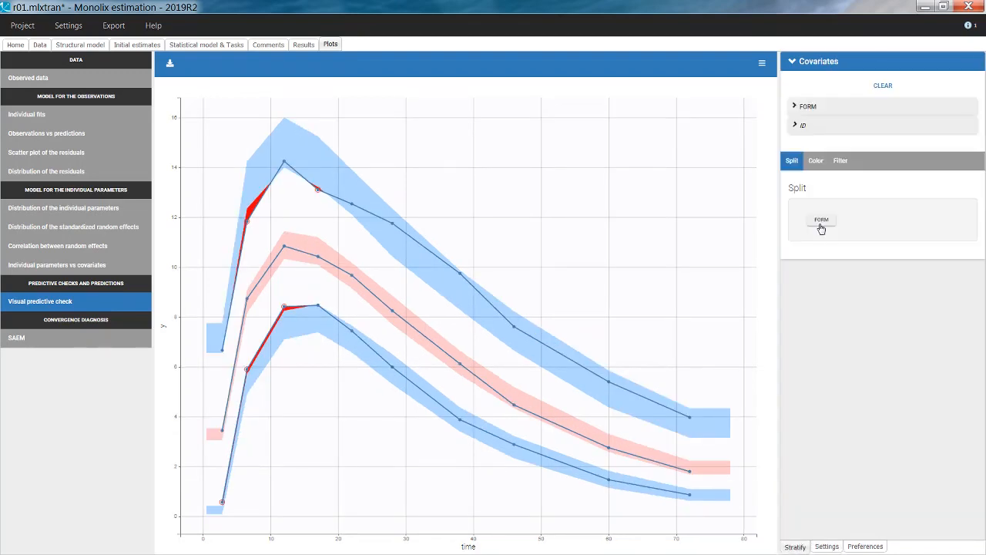
click(809, 107)
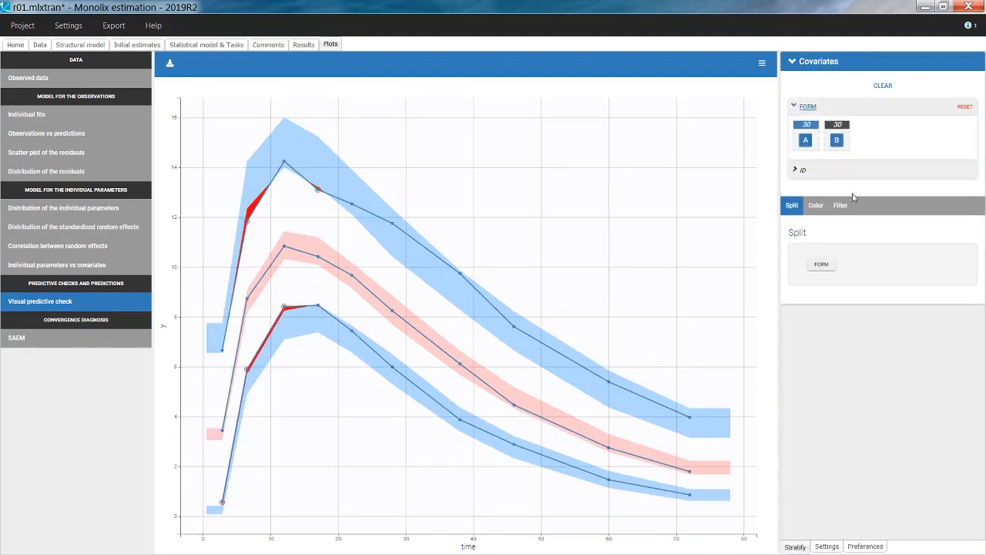
click(822, 265)
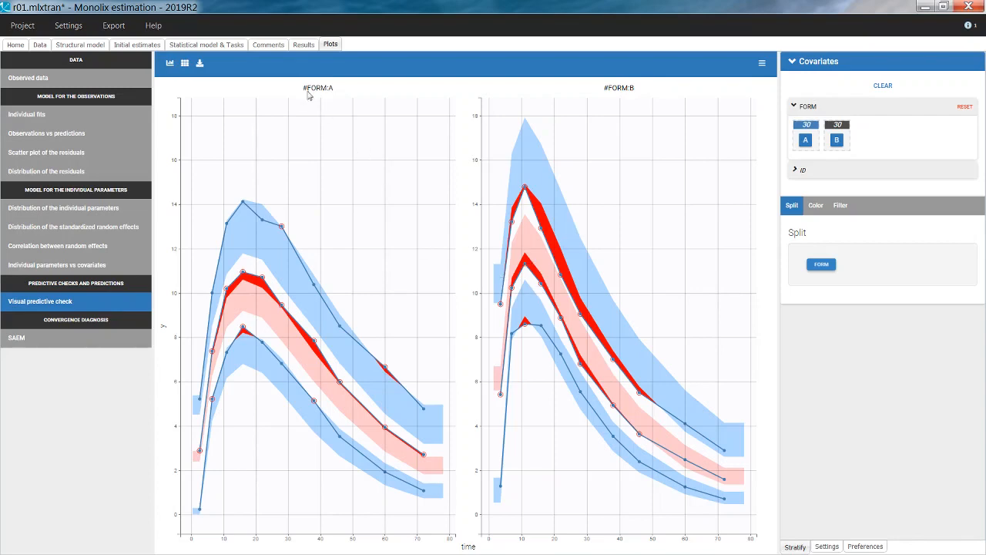
Review the covariate test results and use all last estimates as the new initial values.
click(305, 44)
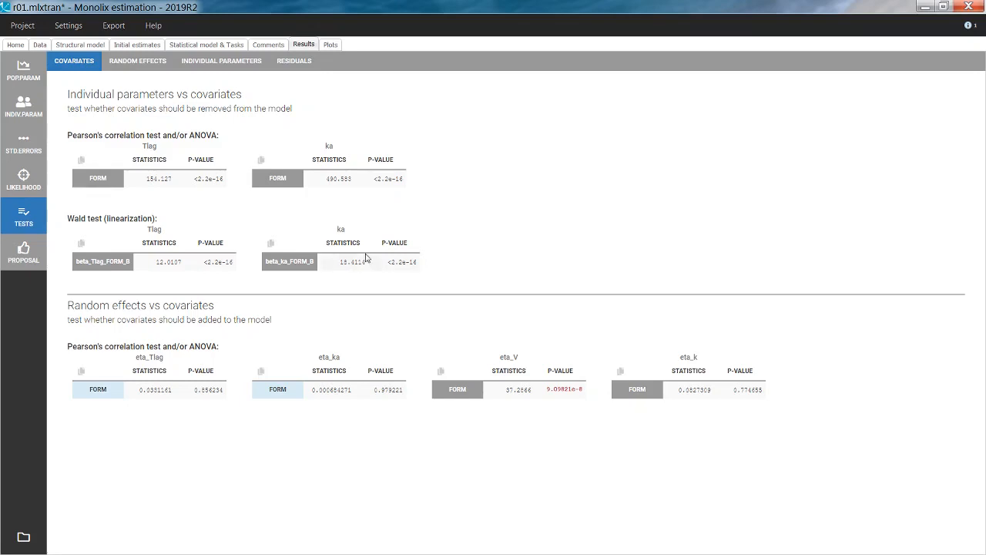
click(233, 46)
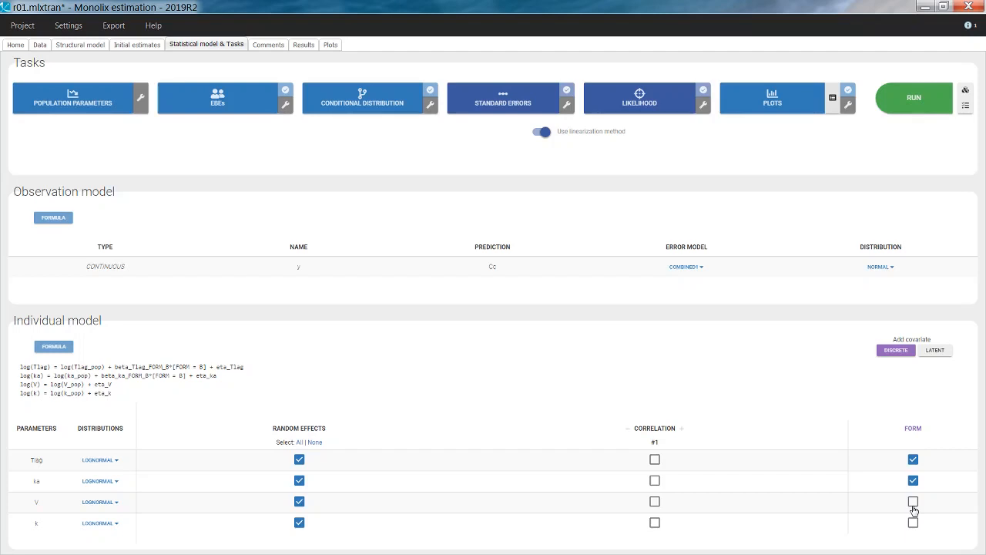
click(141, 46)
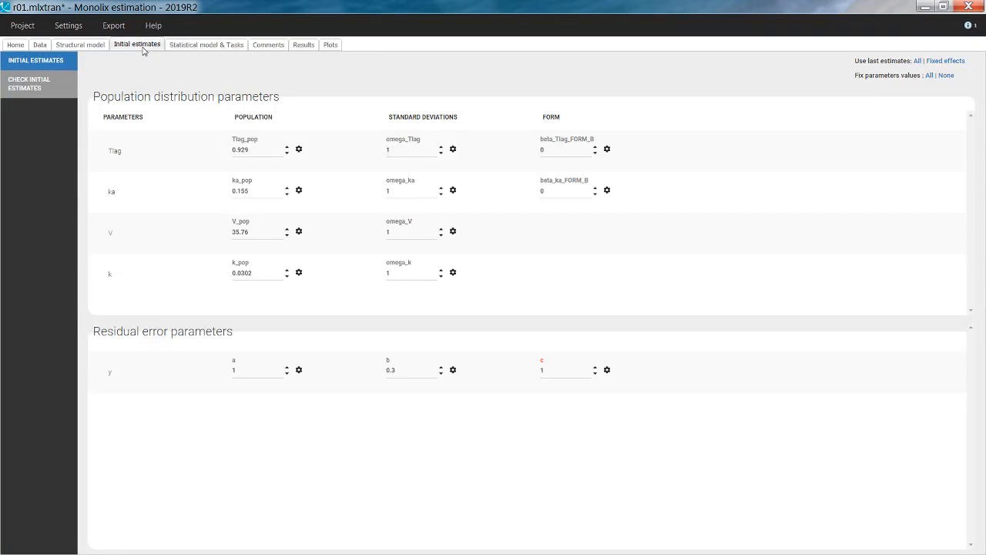
click(918, 61)
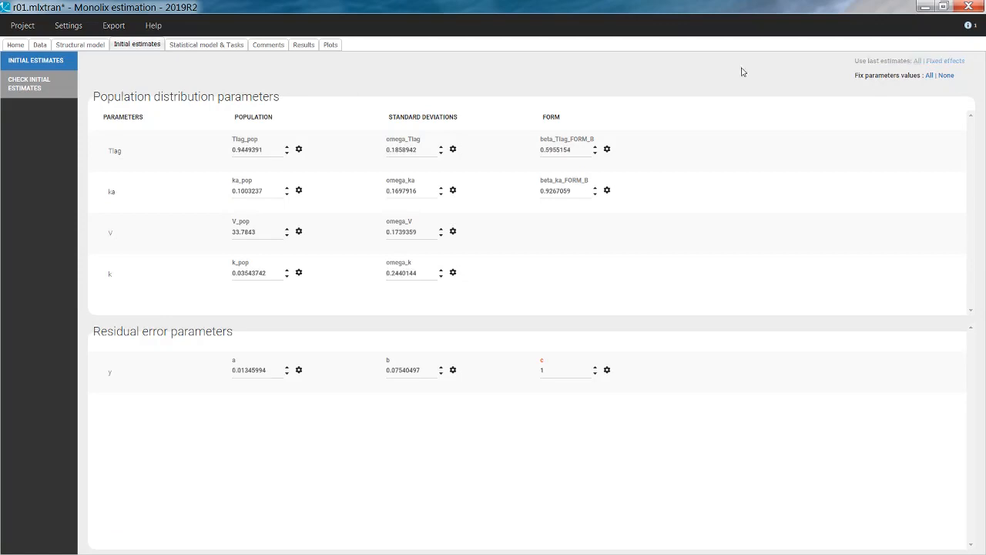
Open the structural model in MlxEditor, append p=F to the pkmodel arguments and add F to the input list.
click(85, 45)
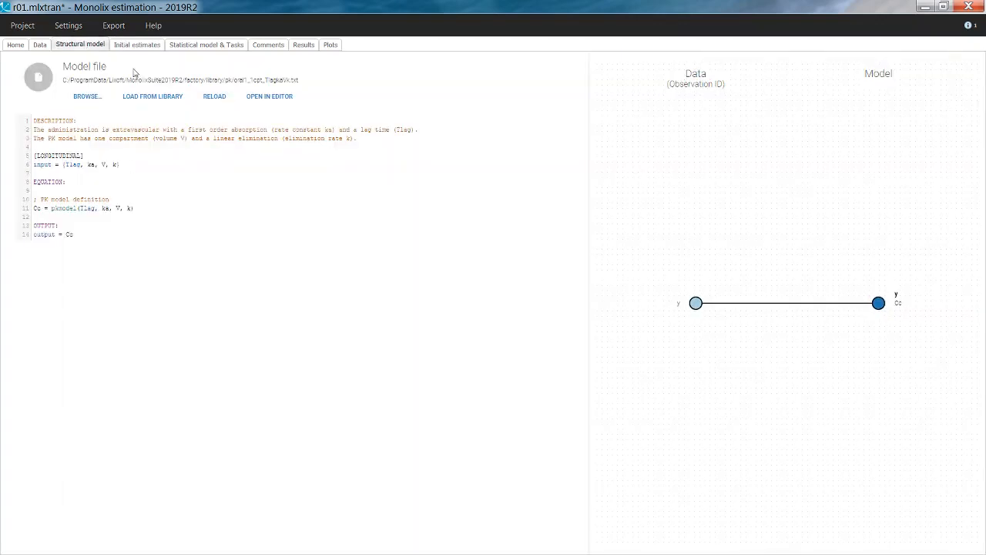
click(263, 101)
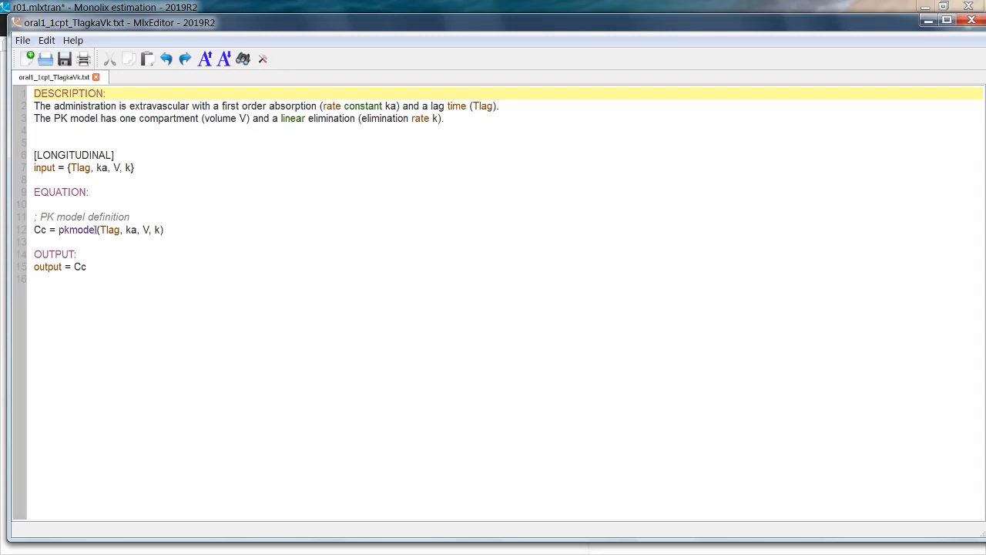
click(154, 234)
text(,)
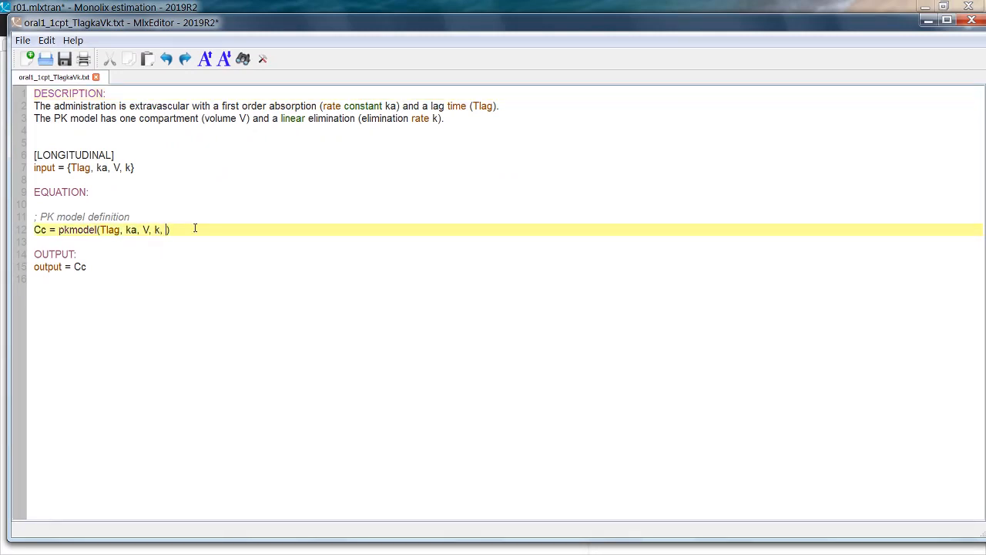
text( p=F)
click(156, 167)
text(, F)
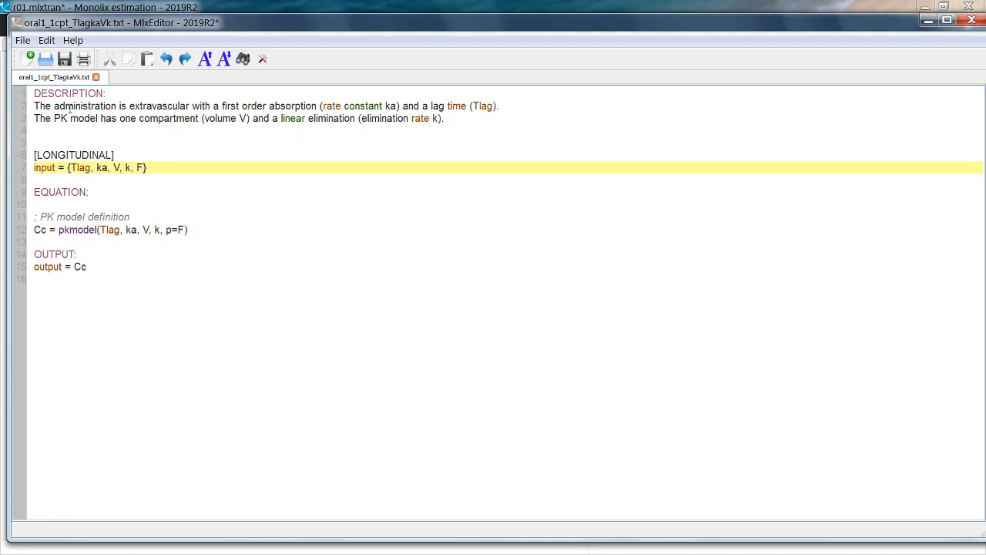
Save the edited model on the Desktop as oral1_1cpt_TlagkaVkF.txt.
click(23, 40)
click(58, 154)
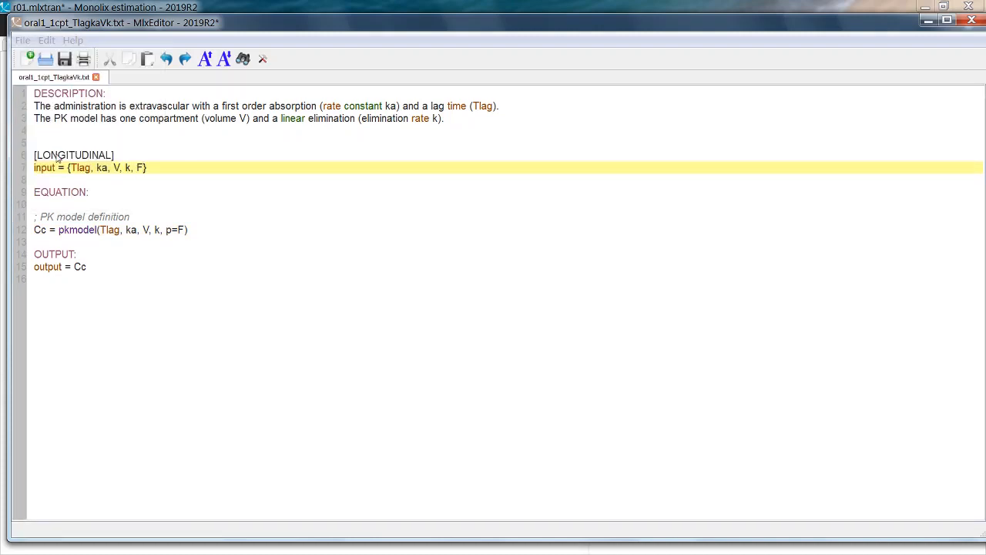
scroll(77, 193, up, 5)
click(60, 118)
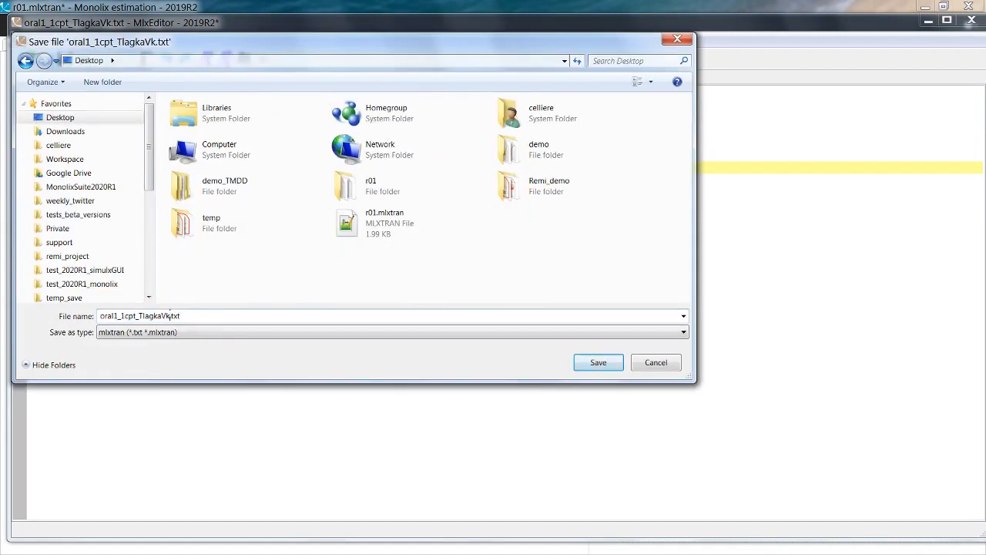
text(F)
key(Return)
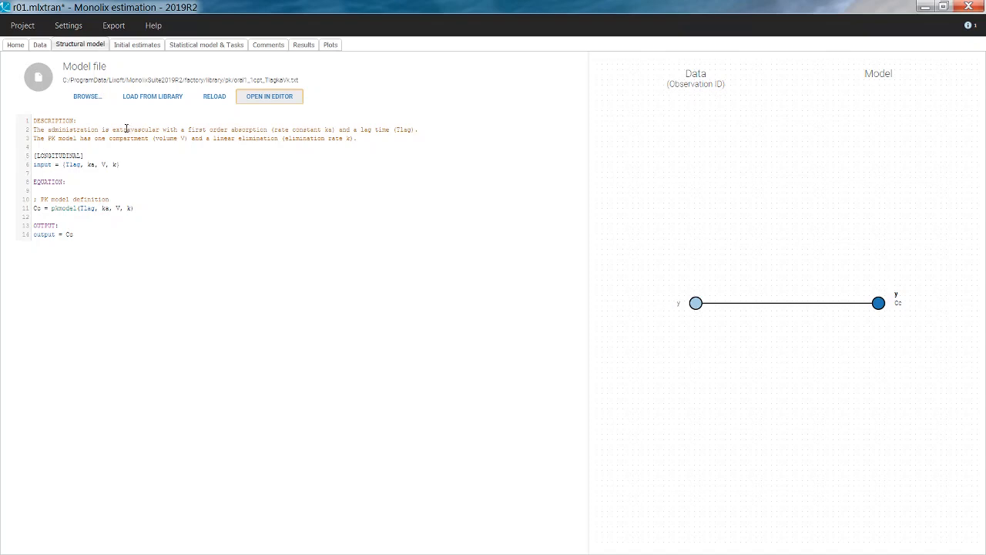
Load oral1_1cpt_TlagkaVkF.txt from the Desktop into Monolix as the structural model.
click(84, 100)
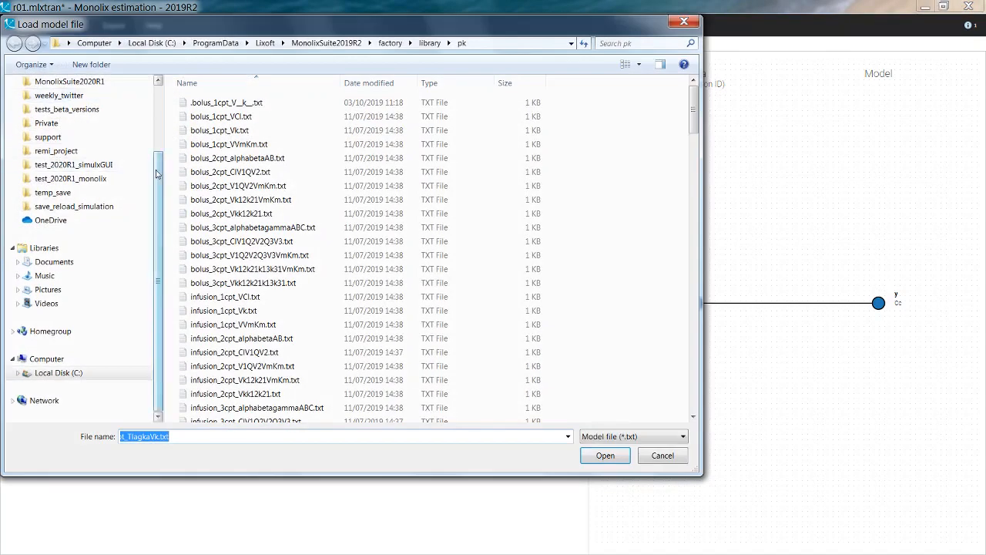
scroll(68, 107, up, 2)
click(54, 101)
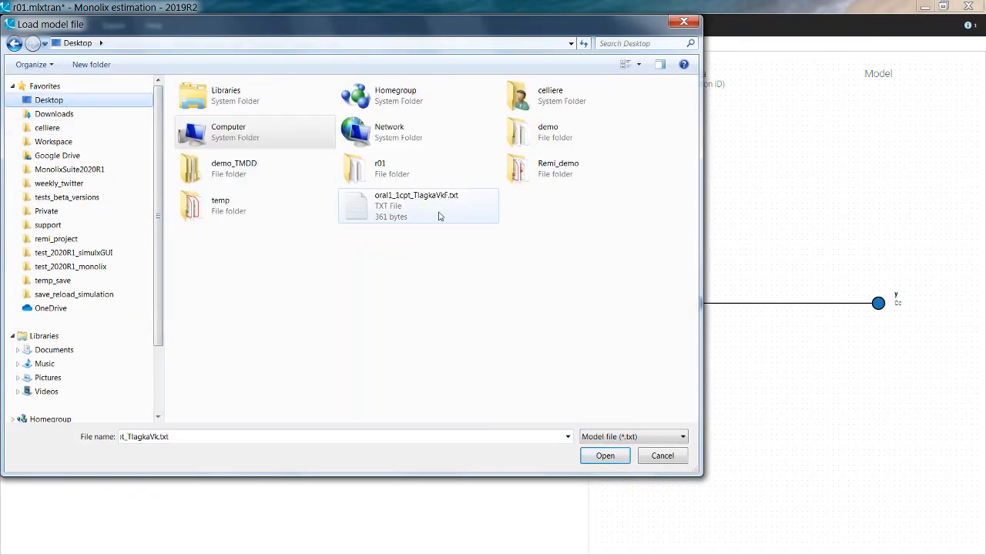
click(416, 204)
click(605, 455)
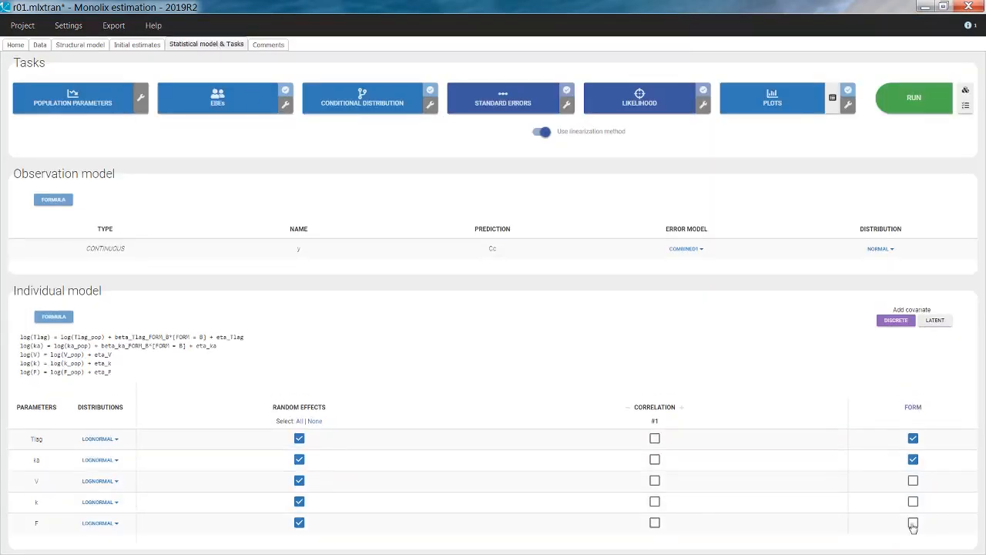
Add FORM as a covariate on F and fix the population parameter F_pop at 1.
click(913, 524)
click(139, 45)
scroll(347, 271, down, 1)
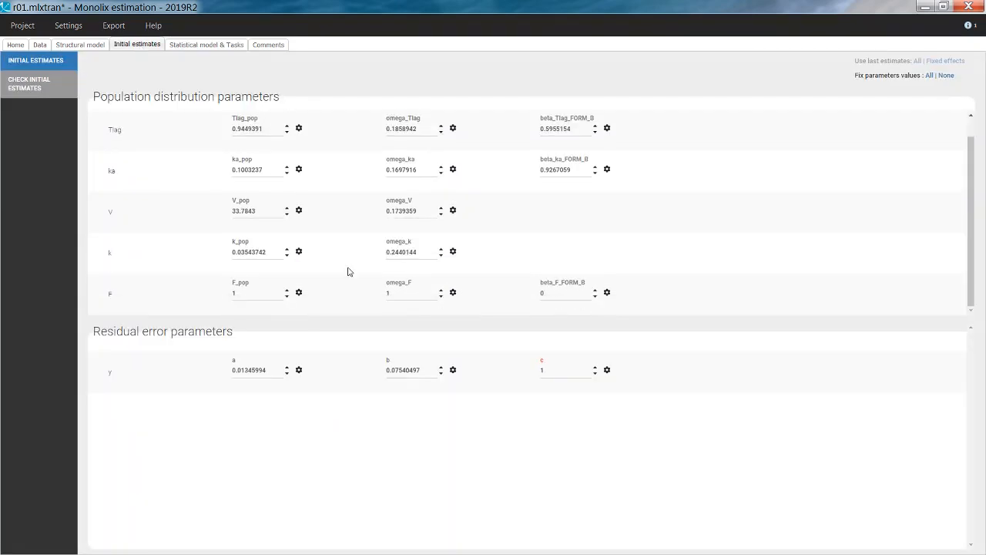
click(299, 294)
click(371, 119)
click(624, 172)
Remove the random effect from F and save the project on the Desktop as r02.mlxtran.
click(222, 46)
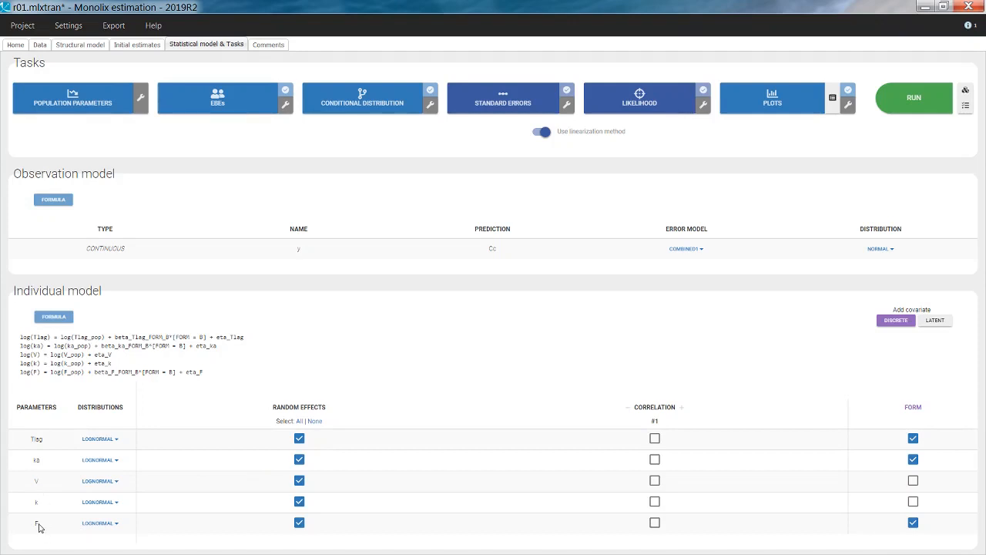
click(298, 523)
click(23, 25)
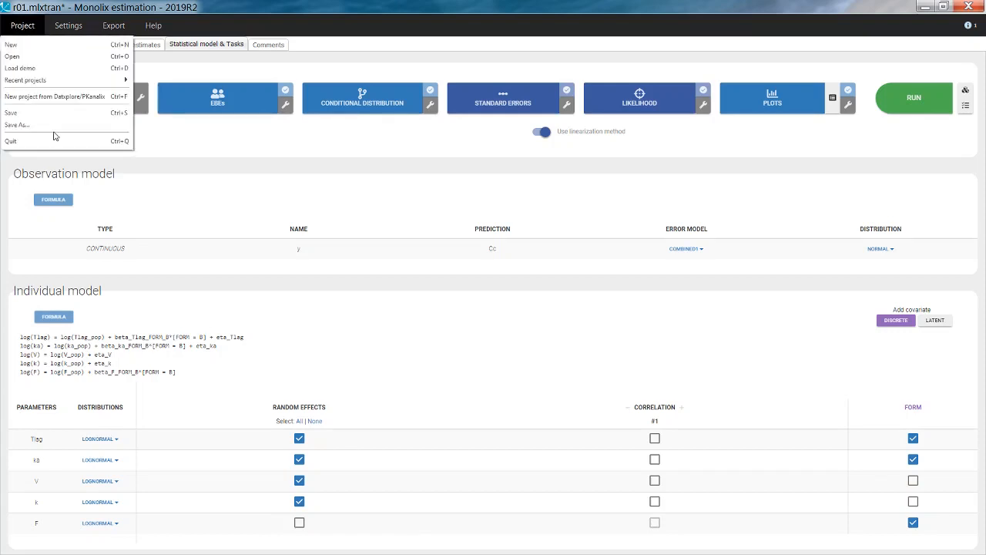
click(54, 125)
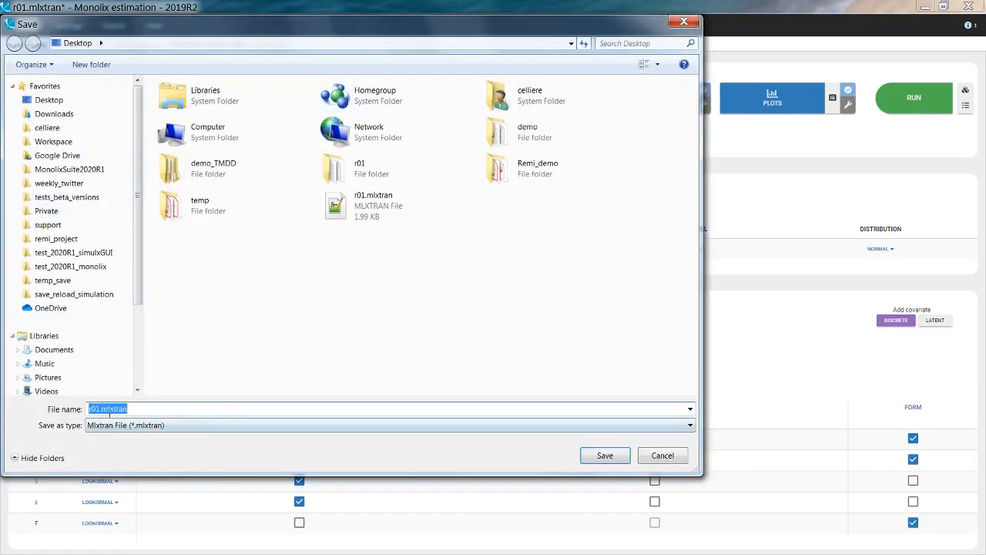
click(109, 410)
text(2)
click(605, 455)
Include the visual predictive check in the plot selection and run the estimation tasks for r02.
click(917, 98)
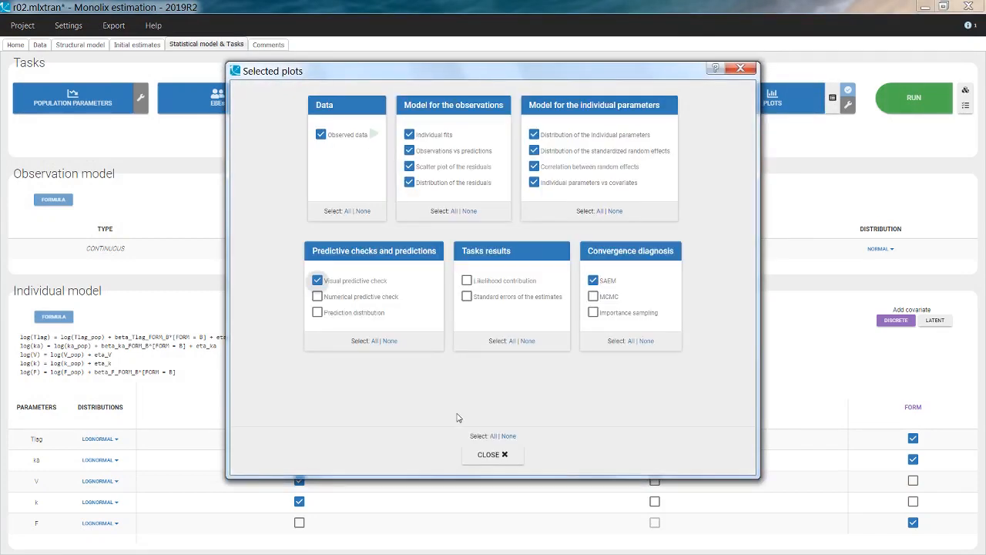
click(493, 455)
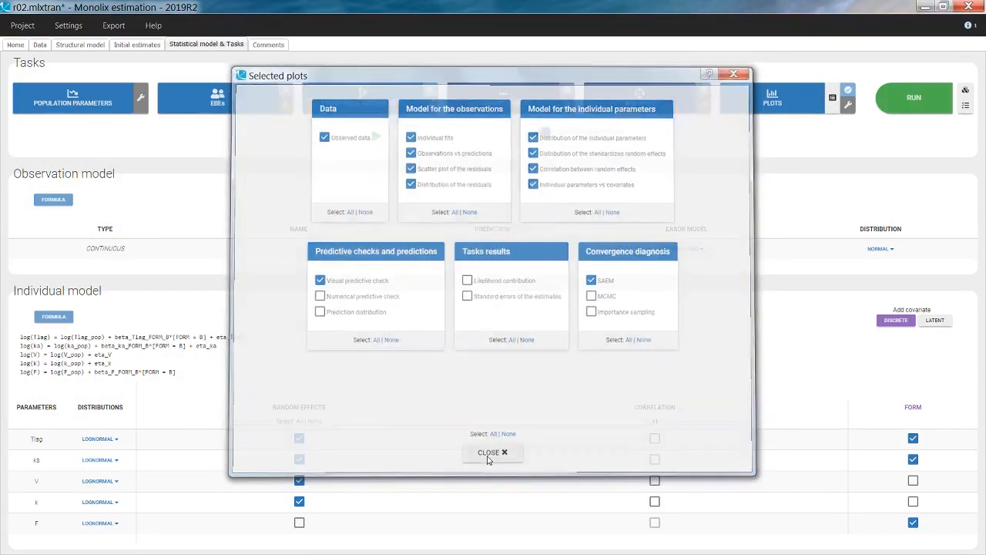
click(914, 100)
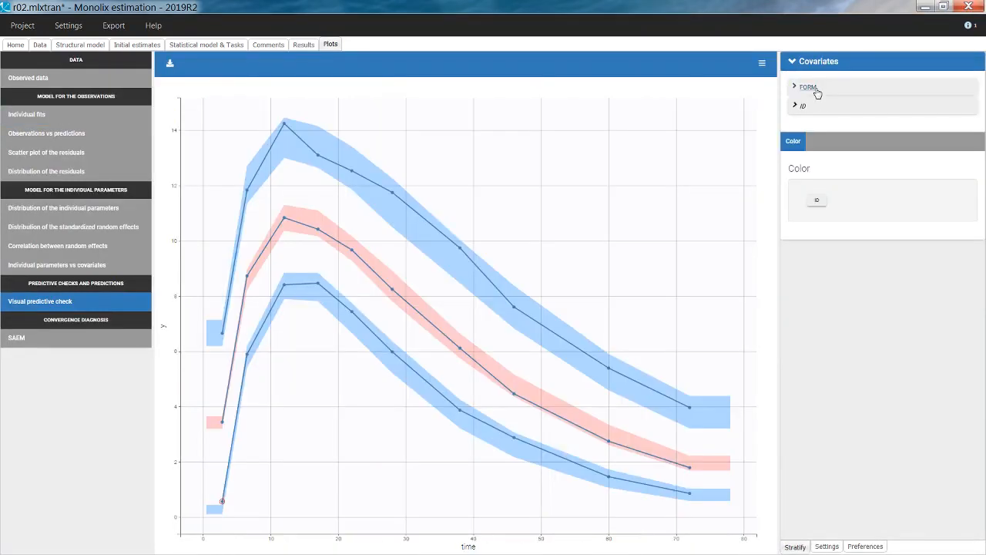
Allocate FORM in the r02 plots and split the new visual predictive check into formulations A and B.
click(809, 88)
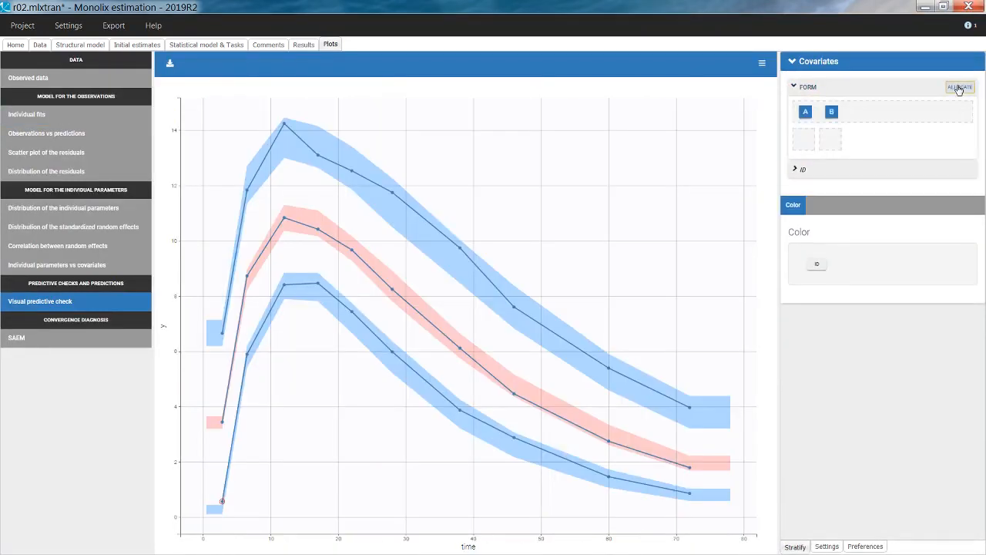
click(954, 85)
click(822, 266)
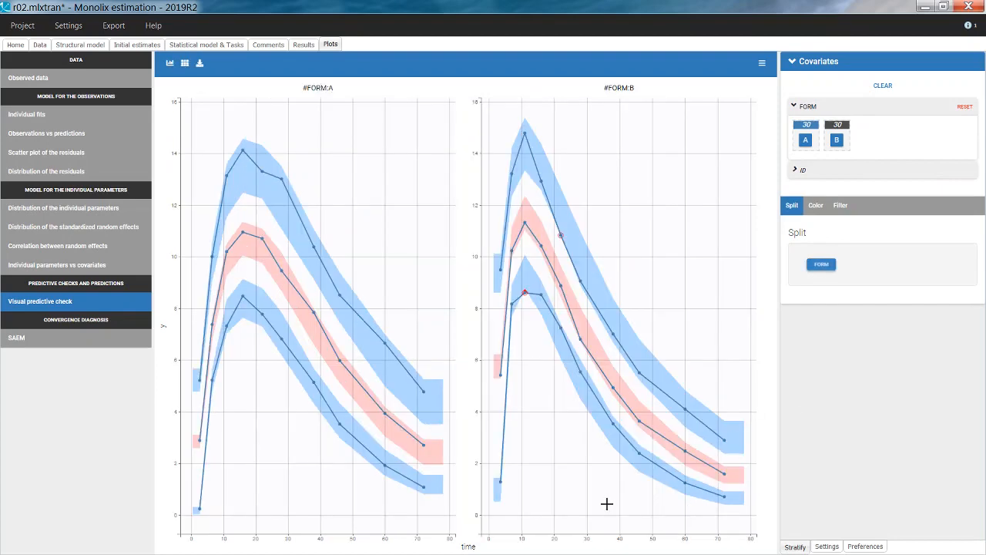
Examine the r02 population parameter estimates, focusing on beta_F_FORM_B.
click(303, 44)
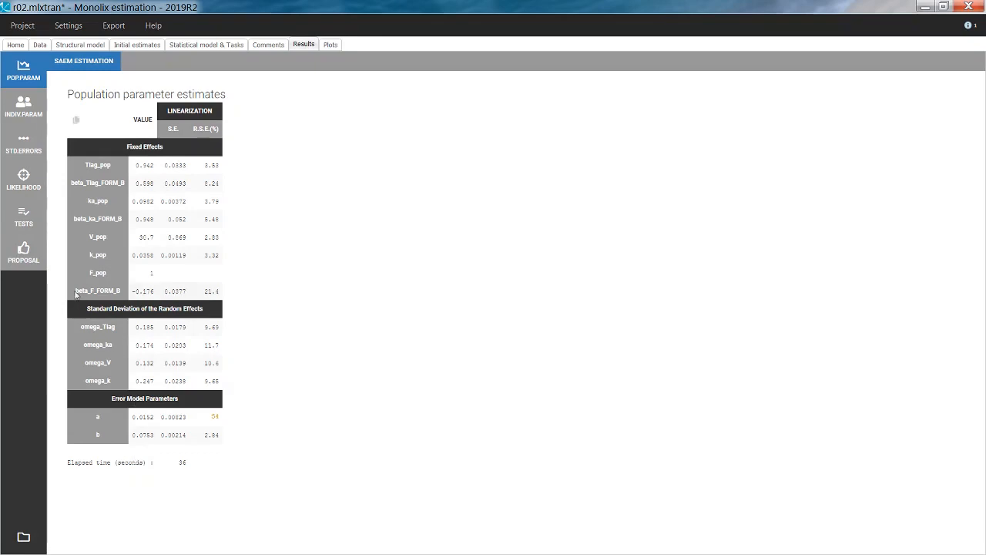
drag(76, 290, 120, 290)
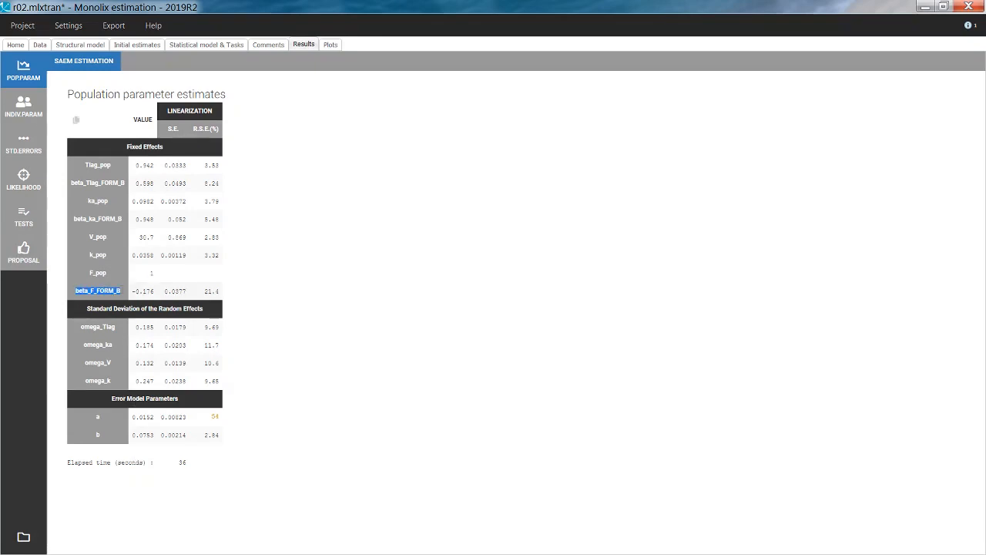
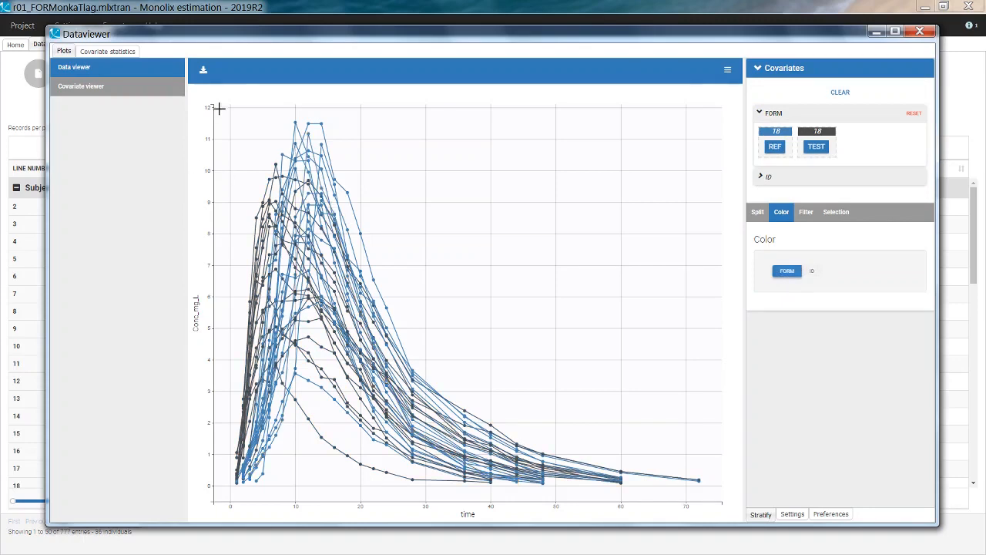
Zoom in on roughly the first 22 h of the concentration curves coloured by FORM, and close the data viewer.
drag(220, 108, 375, 495)
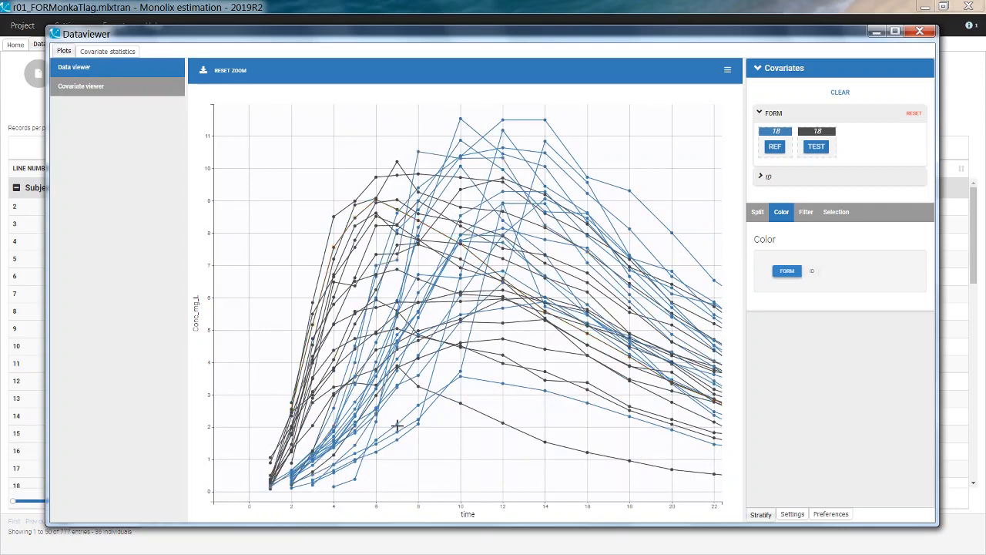
click(920, 34)
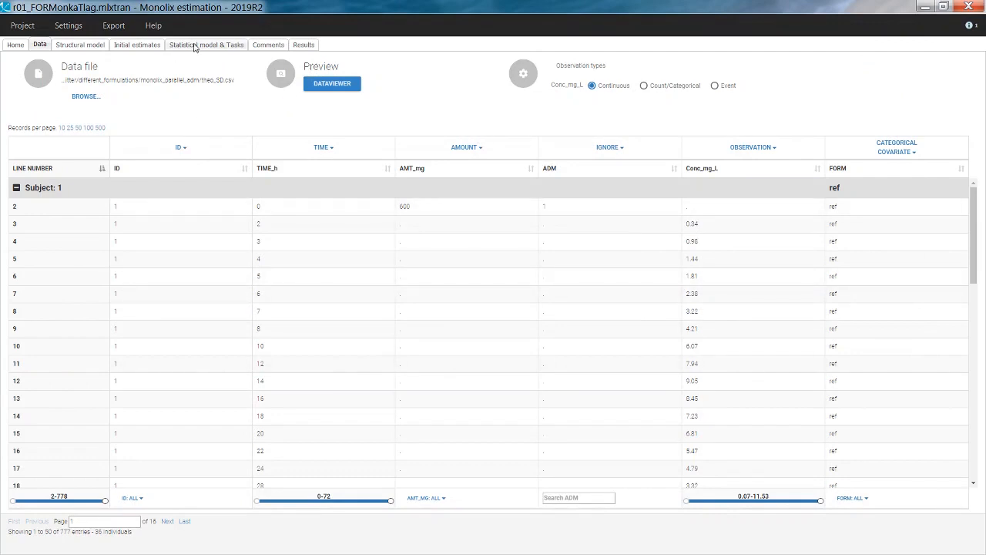
Generate the plots for the r01_FORMonkaTlag project.
click(207, 46)
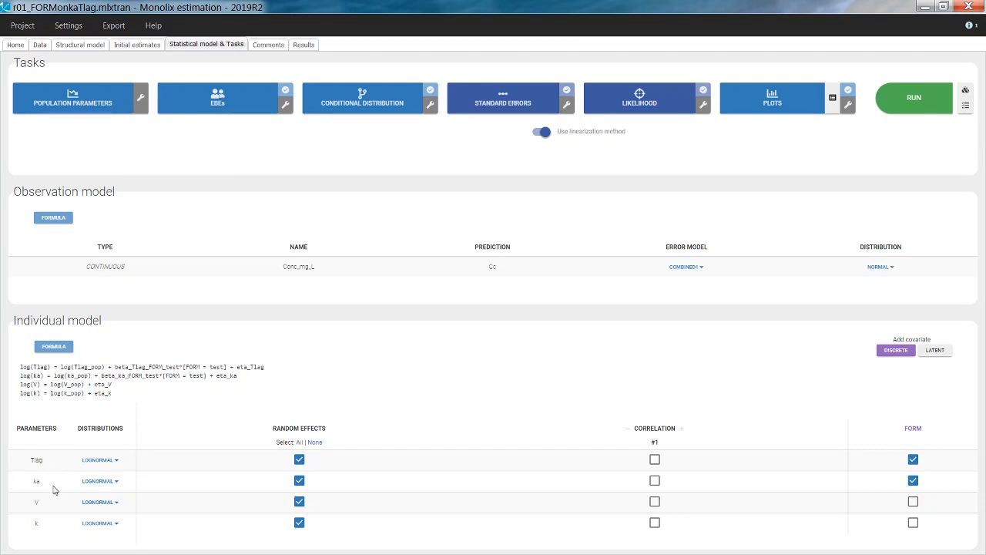
click(772, 104)
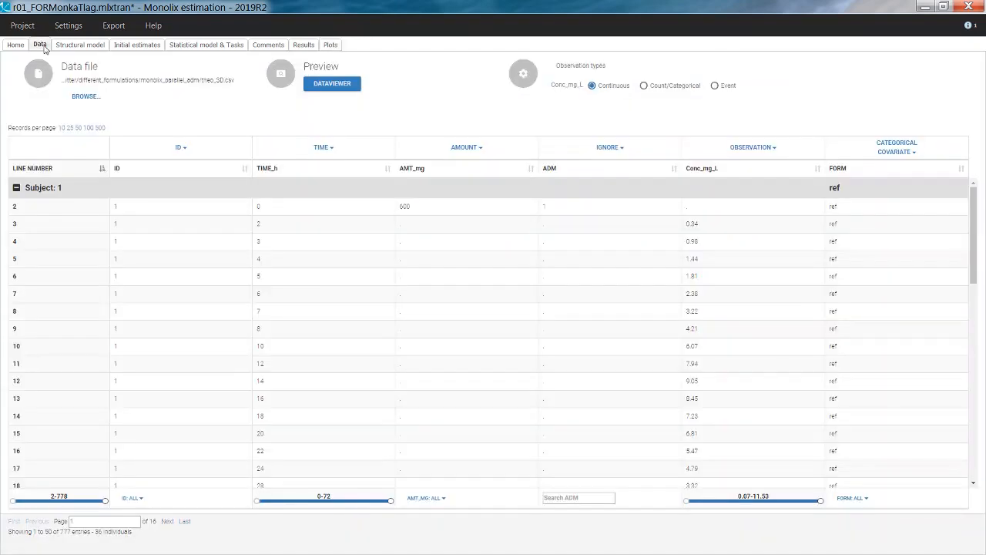
Tag the ADM column of the dataset as administration ID and accept the data definition.
click(41, 45)
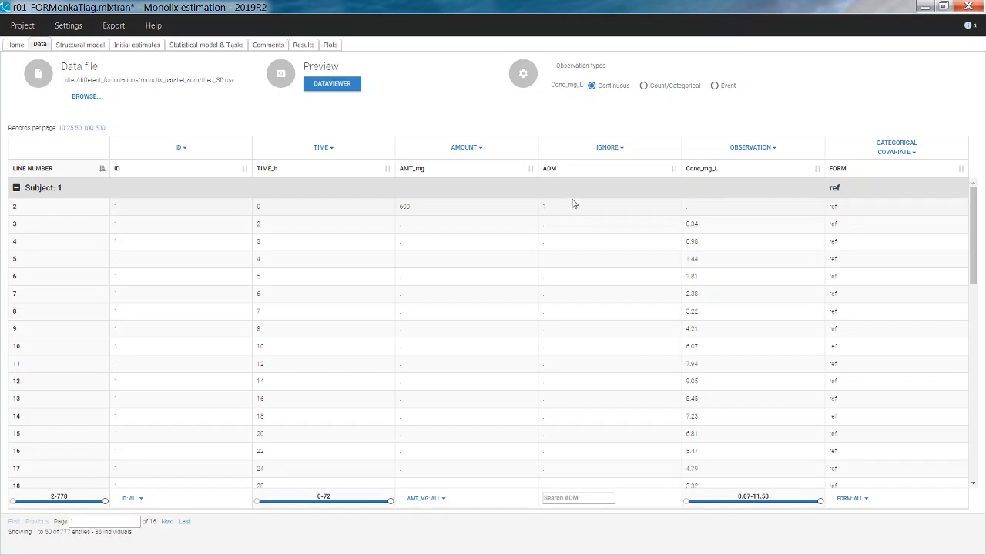
click(607, 150)
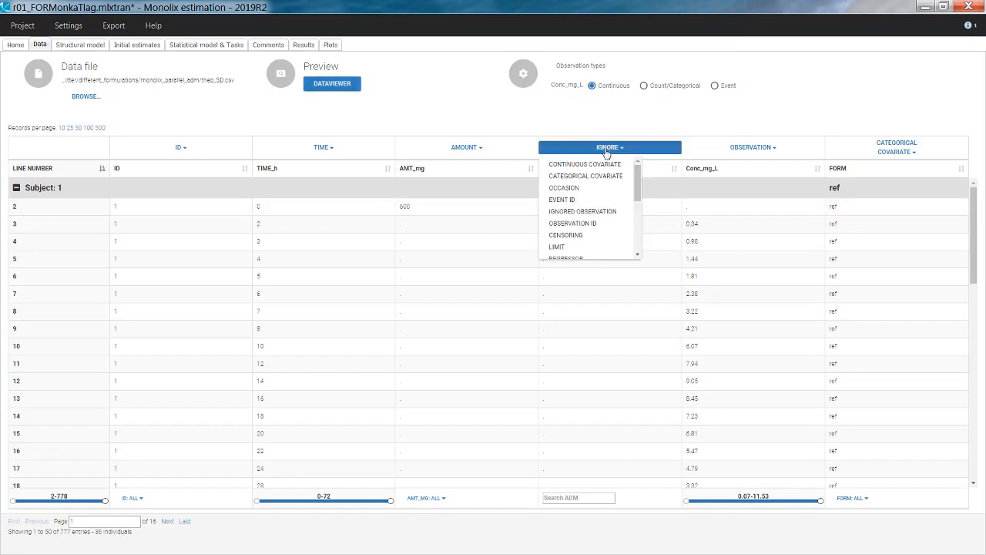
scroll(644, 173, down, 3)
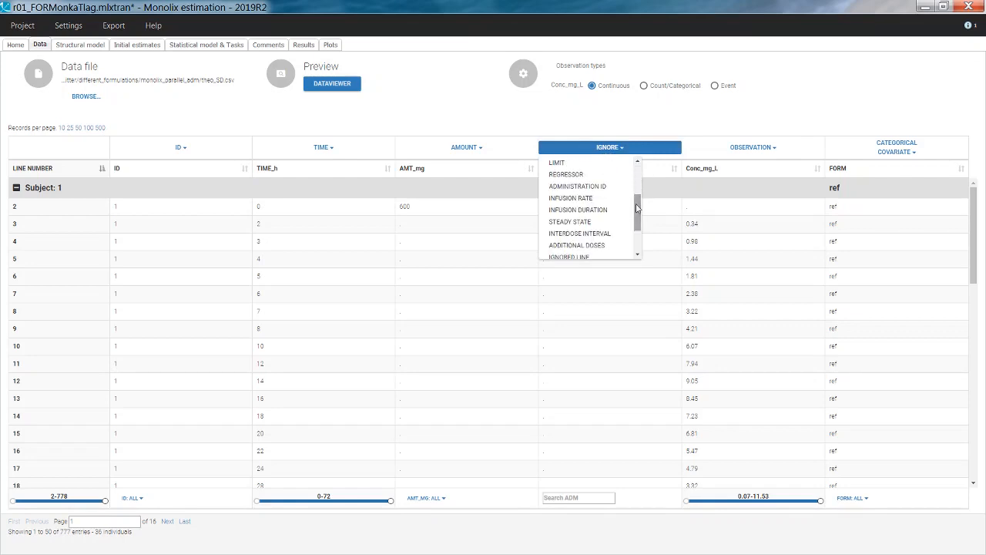
click(579, 188)
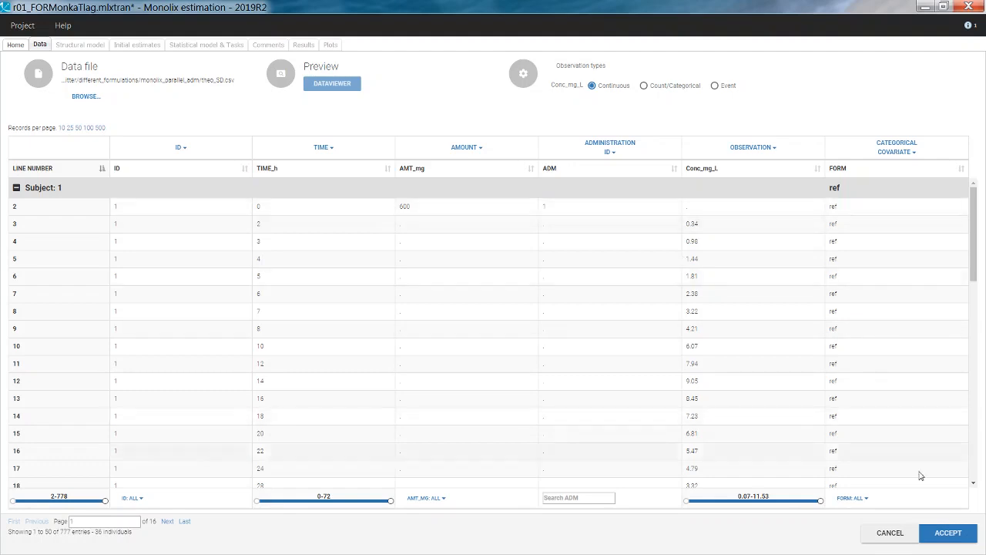
click(948, 534)
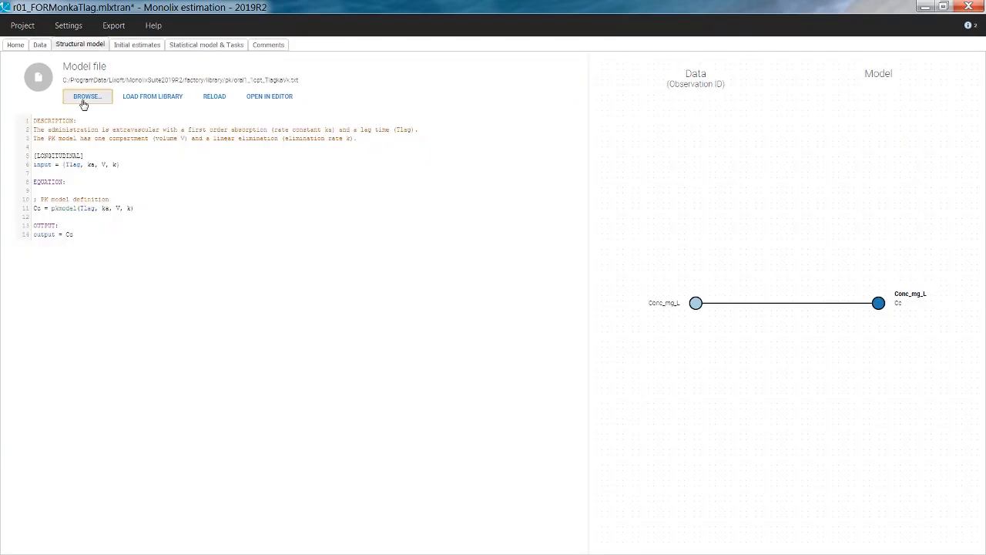
Load model_2FORM.txt from the monolix_parallel_adm folder as the structural model and open it in MlxEditor.
click(83, 104)
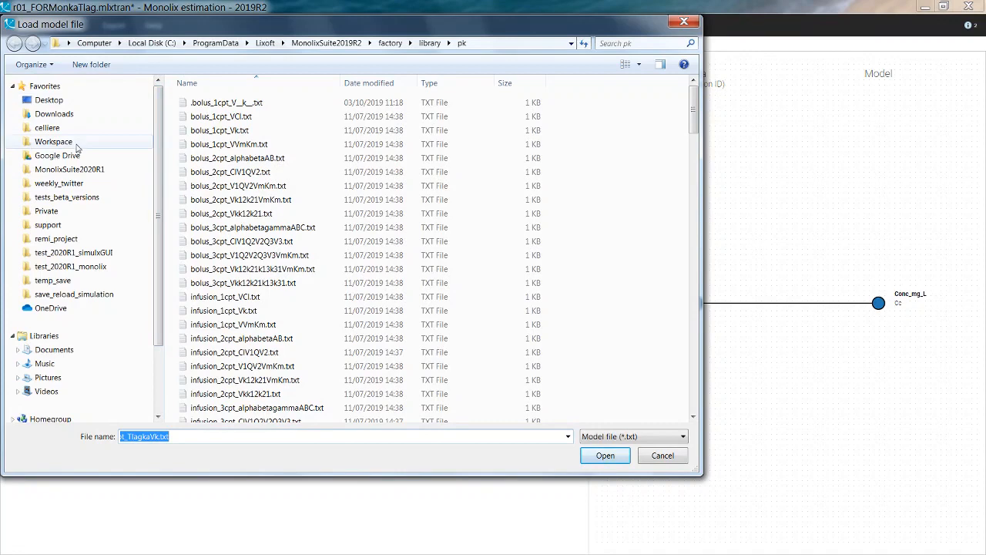
click(75, 182)
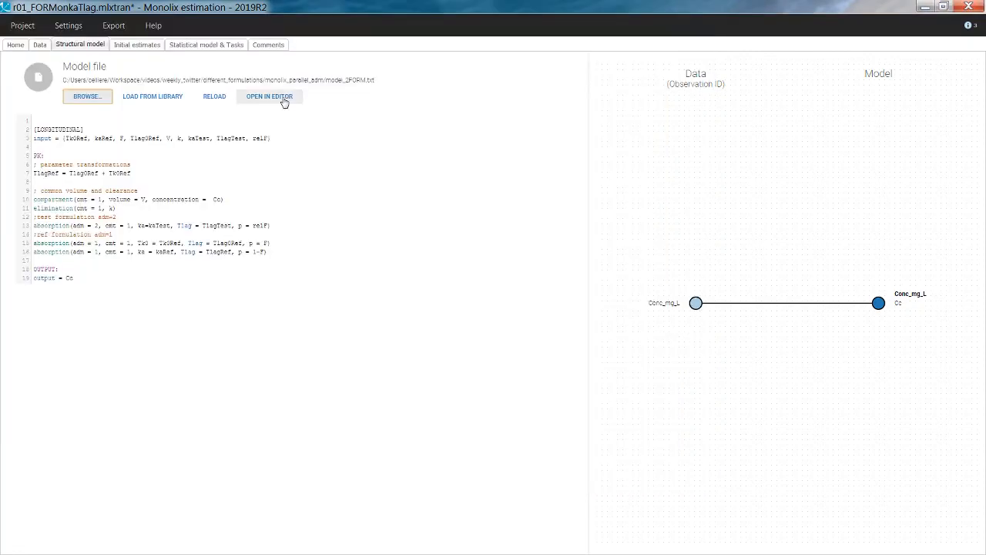
click(285, 101)
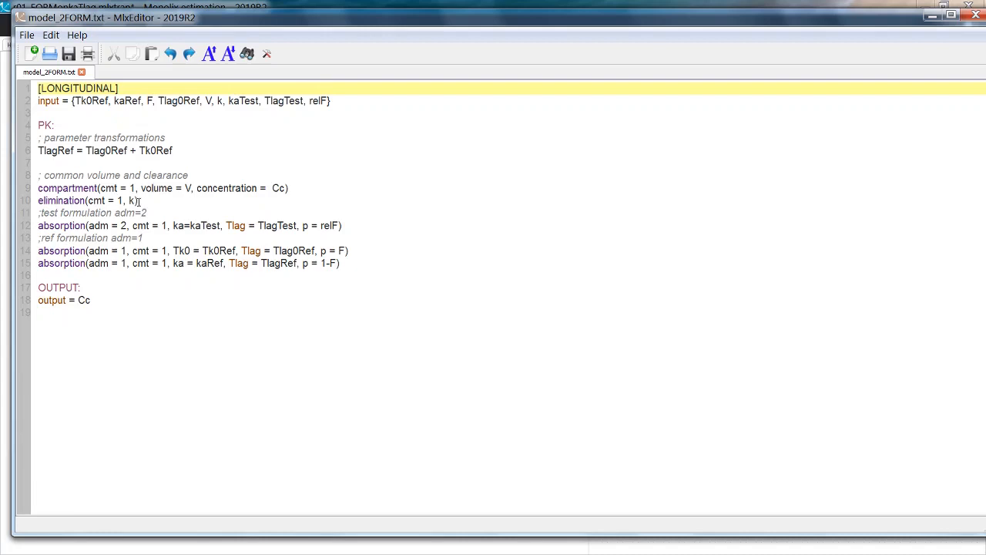
Examine the common compartment and elimination definitions with volume V and rate k in model_2FORM.txt.
drag(37, 187, 300, 188)
click(188, 187)
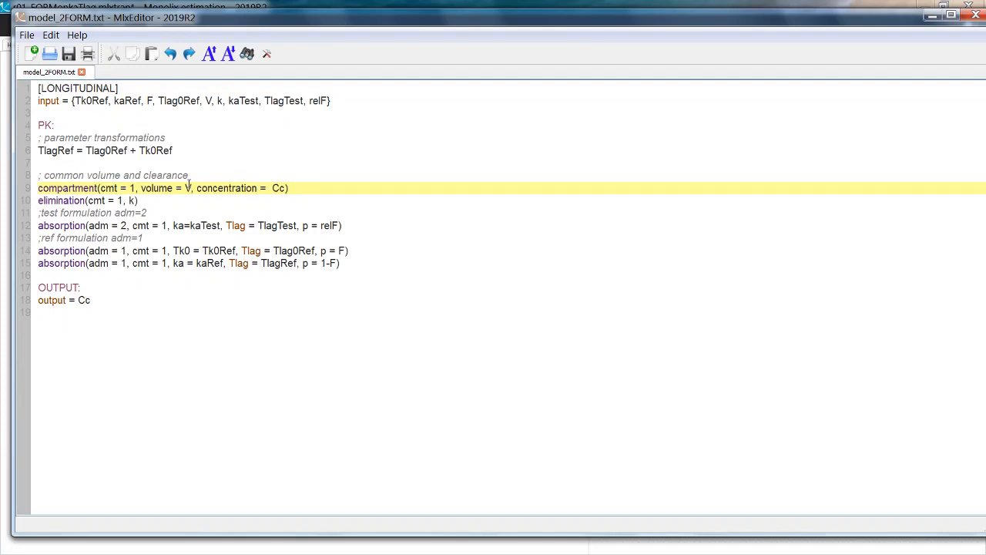
drag(38, 199, 90, 201)
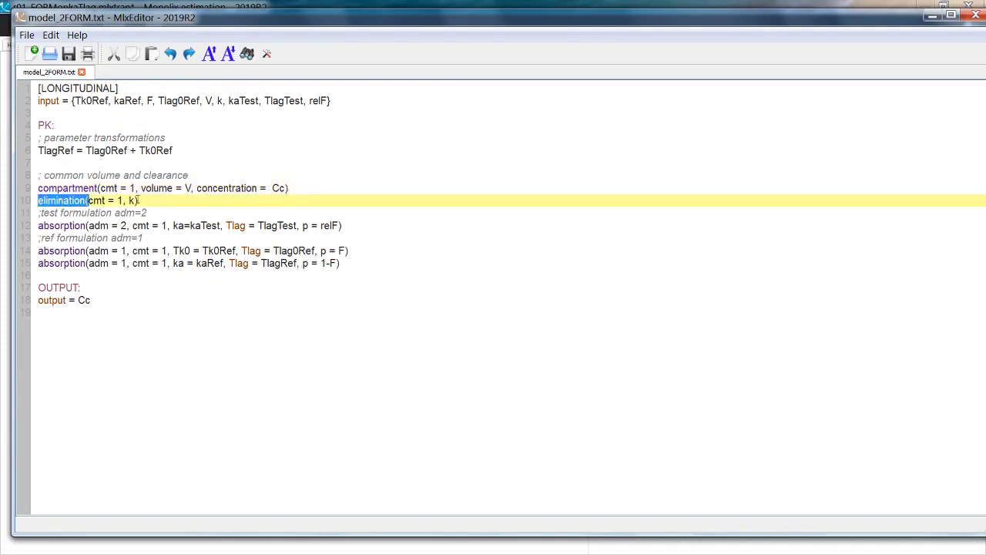
double_click(132, 201)
click(159, 202)
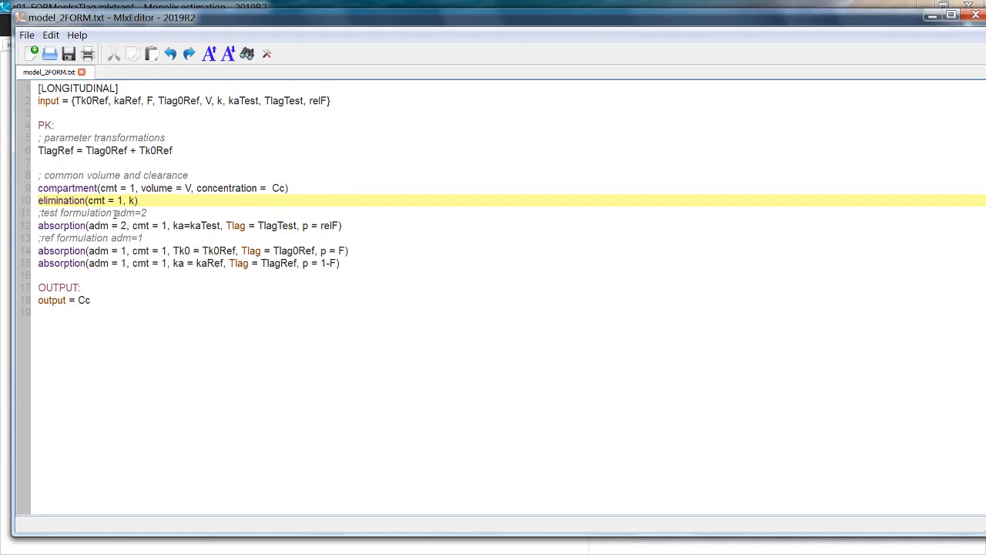
Examine the test formulation's absorption line for adm=2, including kaTest, TlagTest and the relative bioavailability relF.
drag(114, 214, 146, 213)
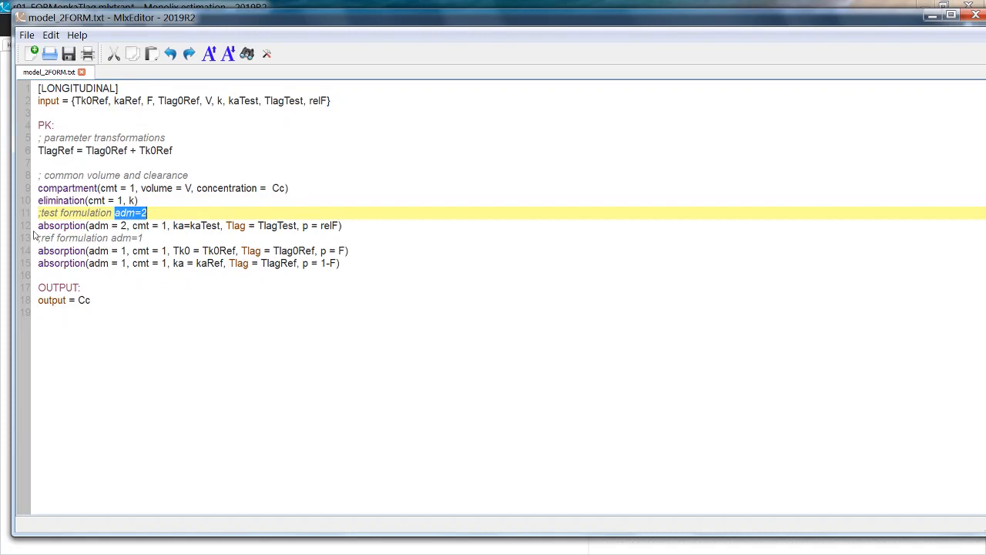
drag(90, 226, 126, 226)
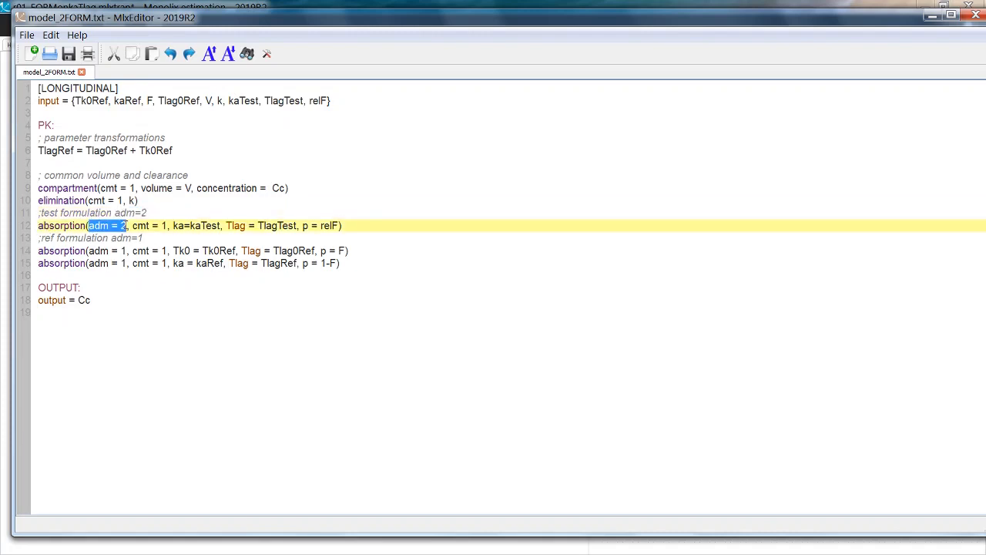
drag(38, 226, 86, 225)
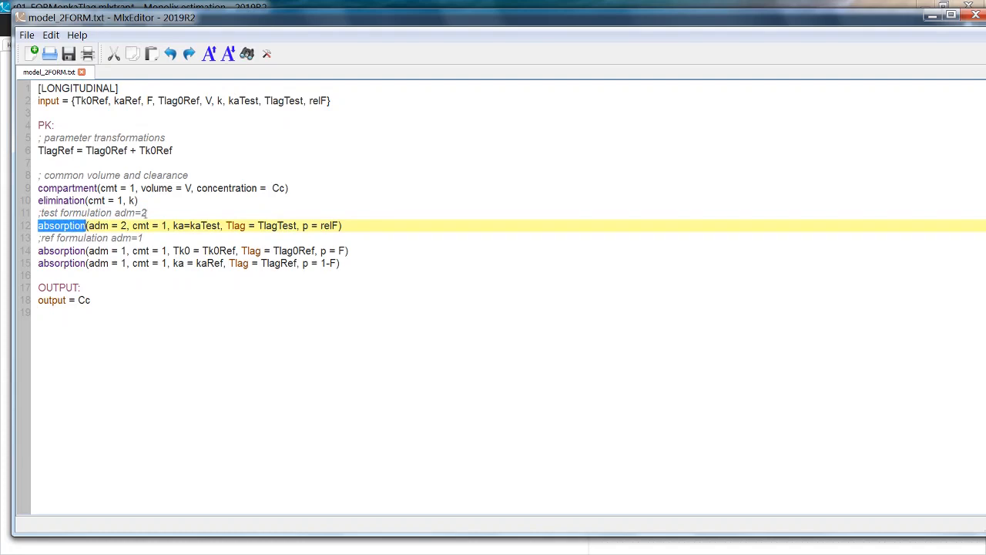
click(143, 225)
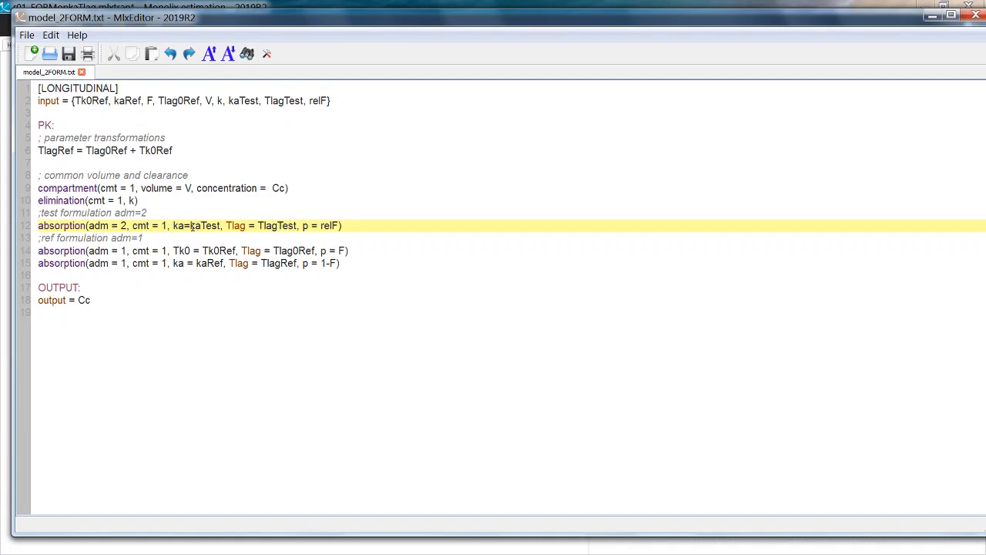
drag(190, 225, 297, 228)
click(246, 225)
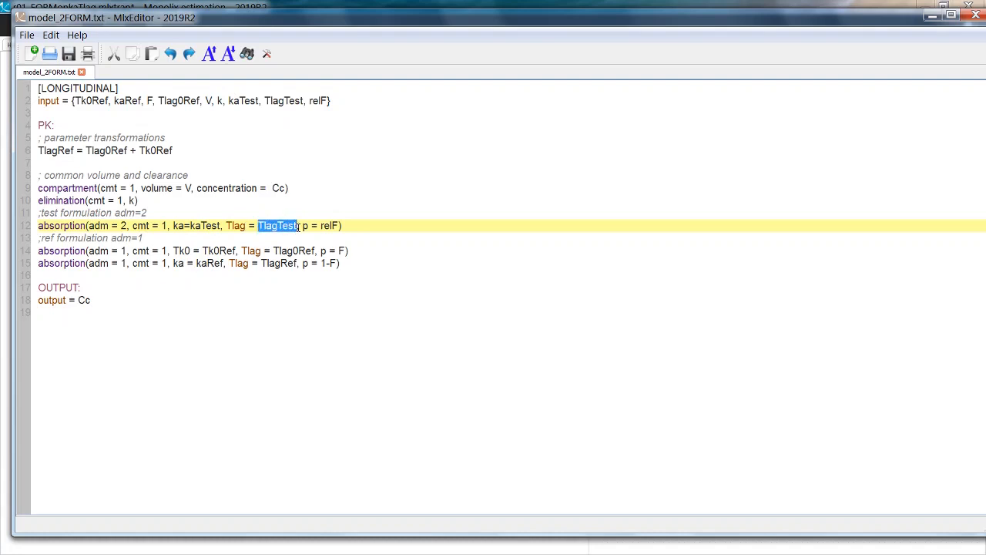
drag(303, 225, 339, 225)
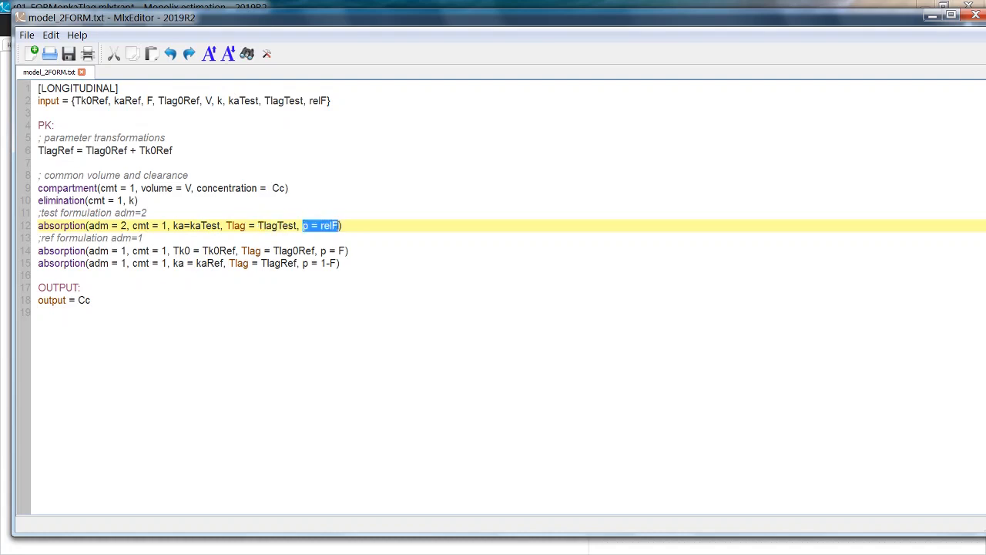
click(339, 225)
Examine the reference formulation's two absorption lines for adm=1, focusing on Tk0 and the dose fractions F and 1-F.
click(43, 238)
key(shift+Right)
key(shift+Right)
key(shift+Right)
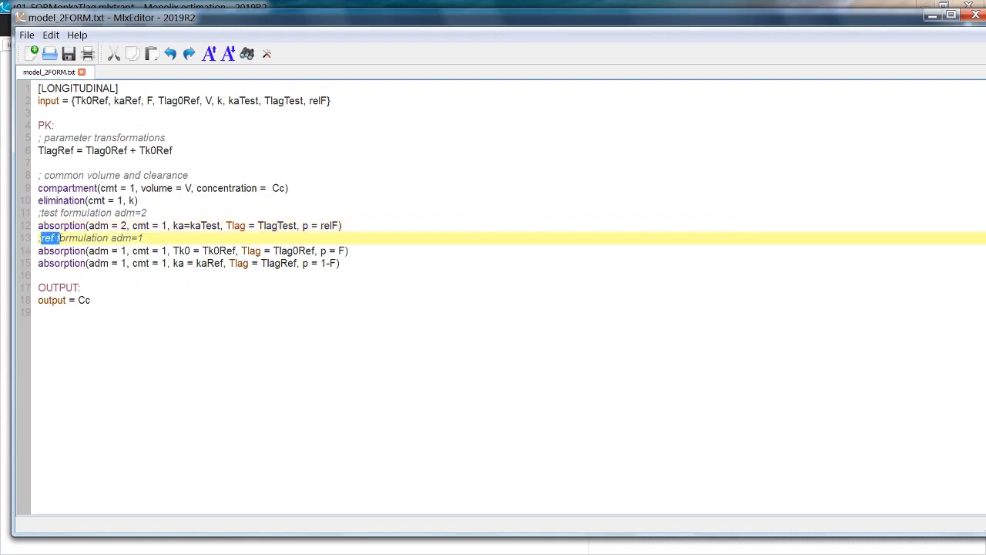
double_click(114, 238)
key(shift+Right)
key(shift+Right)
click(166, 238)
double_click(341, 250)
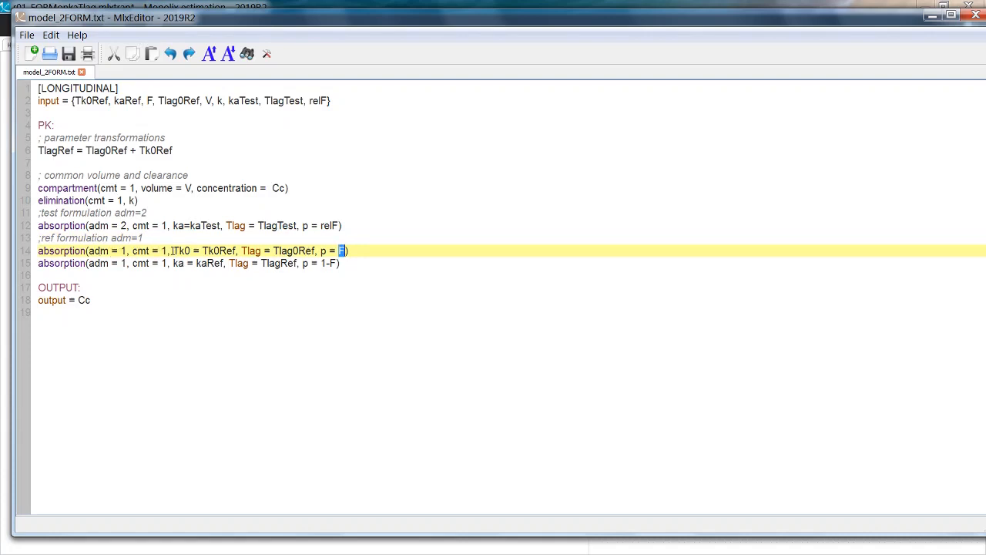
drag(170, 251, 195, 250)
drag(322, 264, 339, 264)
click(324, 286)
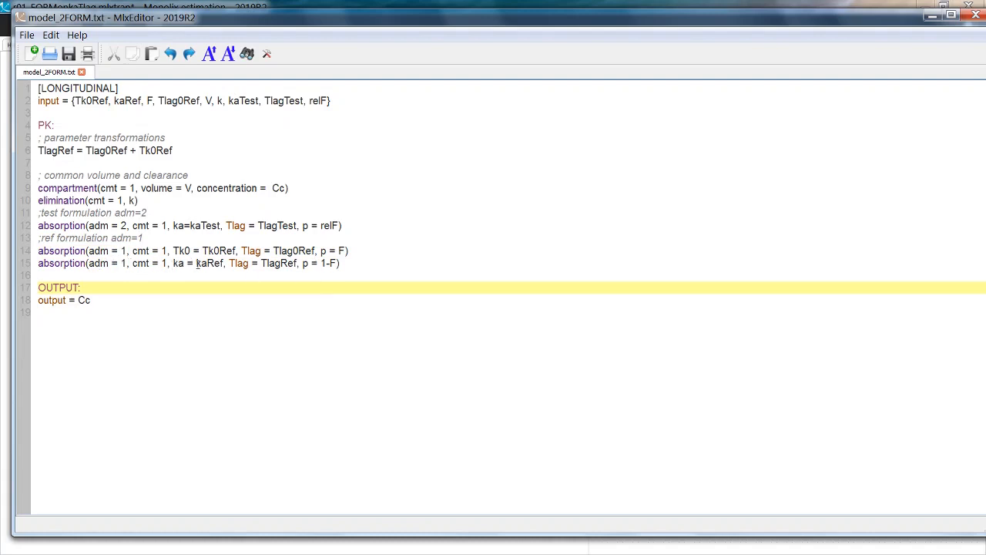
Examine kaRef and the TlagRef = Tlag0Ref + Tk0Ref transformation, and close the model editor.
double_click(197, 264)
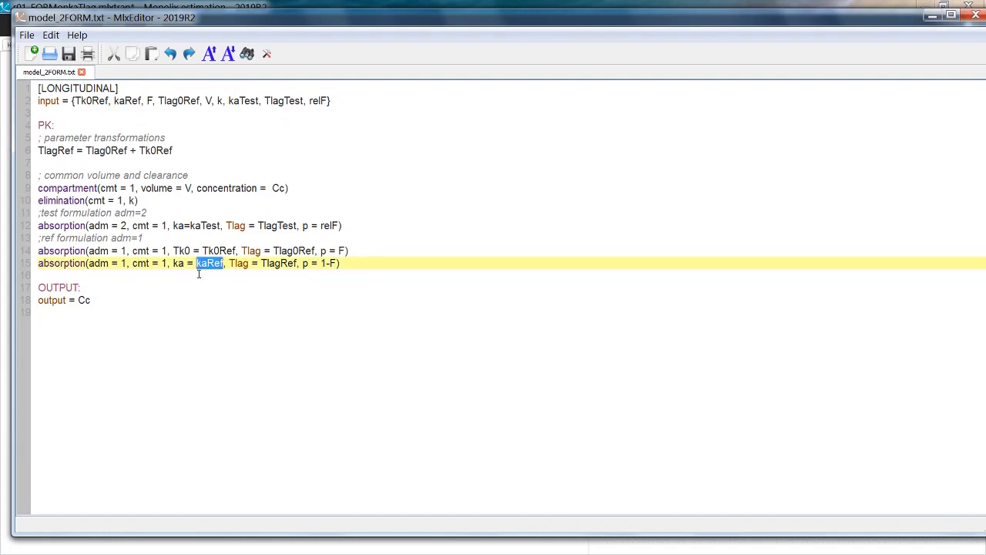
click(288, 263)
drag(140, 150, 173, 151)
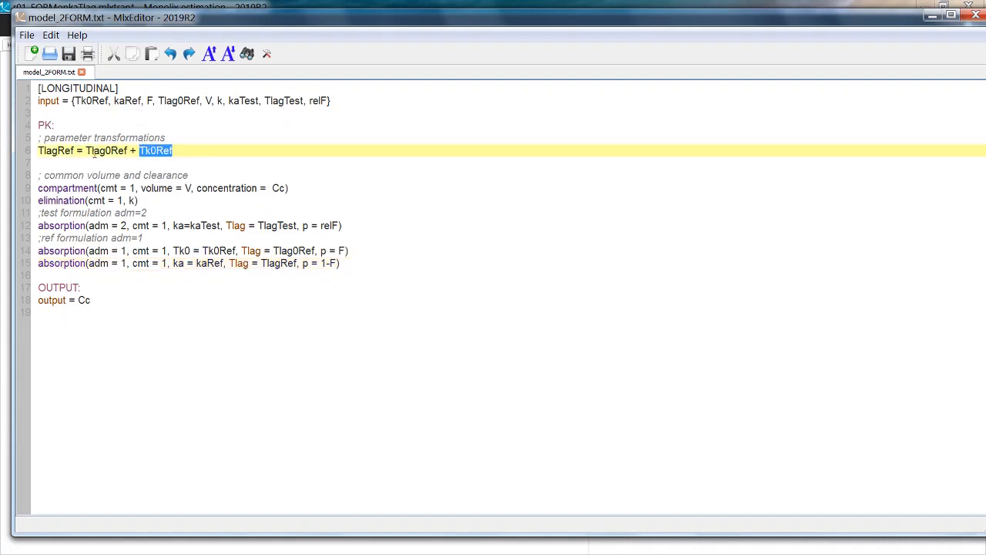
drag(86, 150, 128, 151)
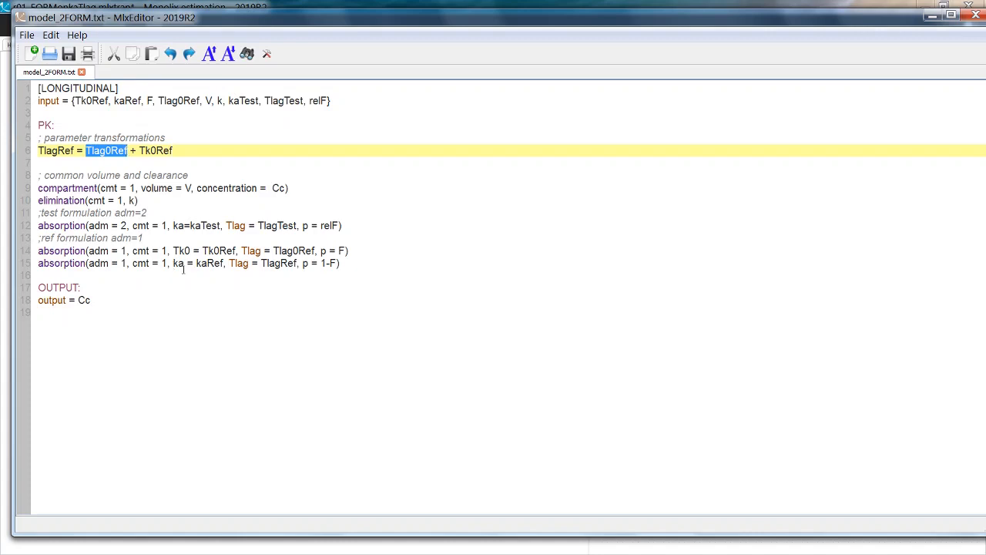
click(143, 200)
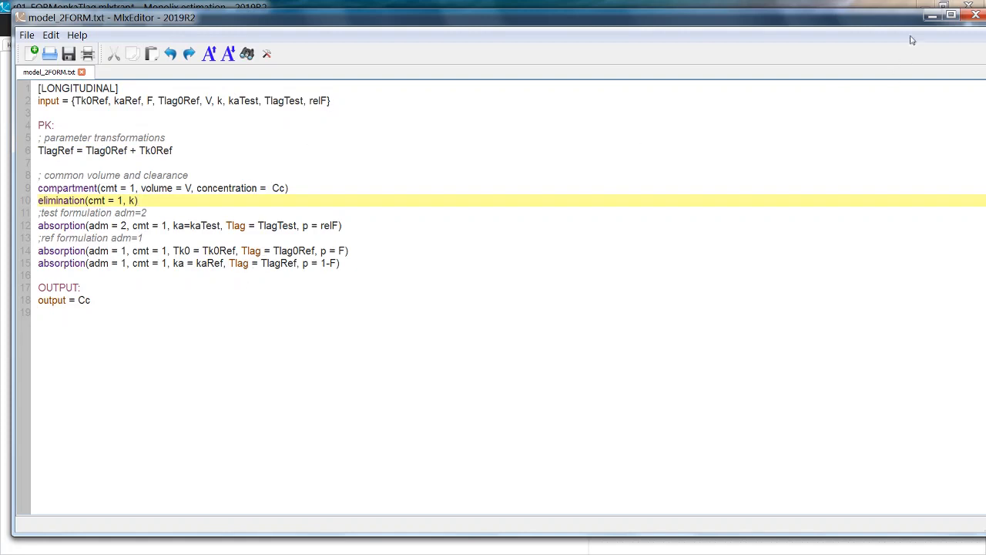
click(970, 15)
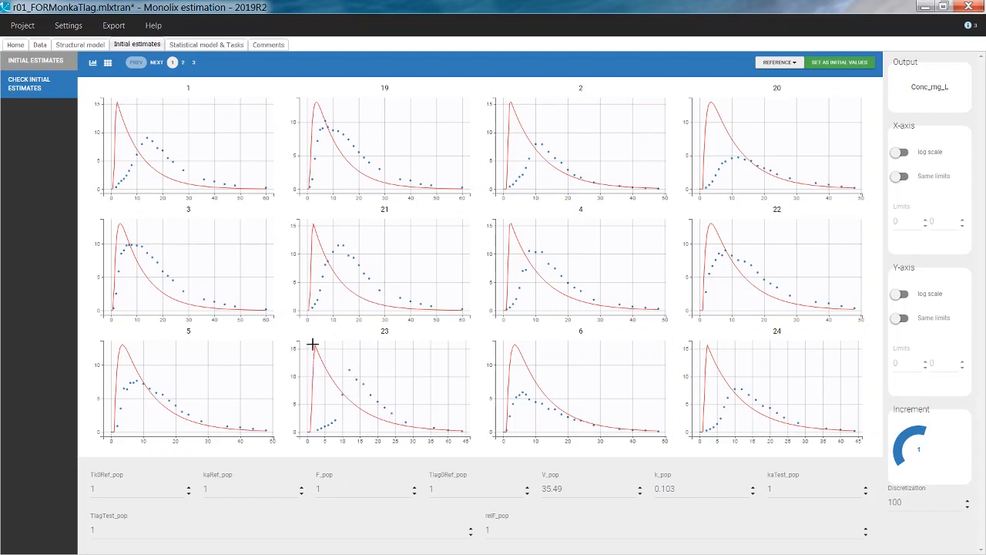
Set Tk0Ref_pop to 5 and F_pop to 0.3, and apply the current parameters as initial values.
click(185, 488)
text(5)
click(351, 491)
key(BackSpace)
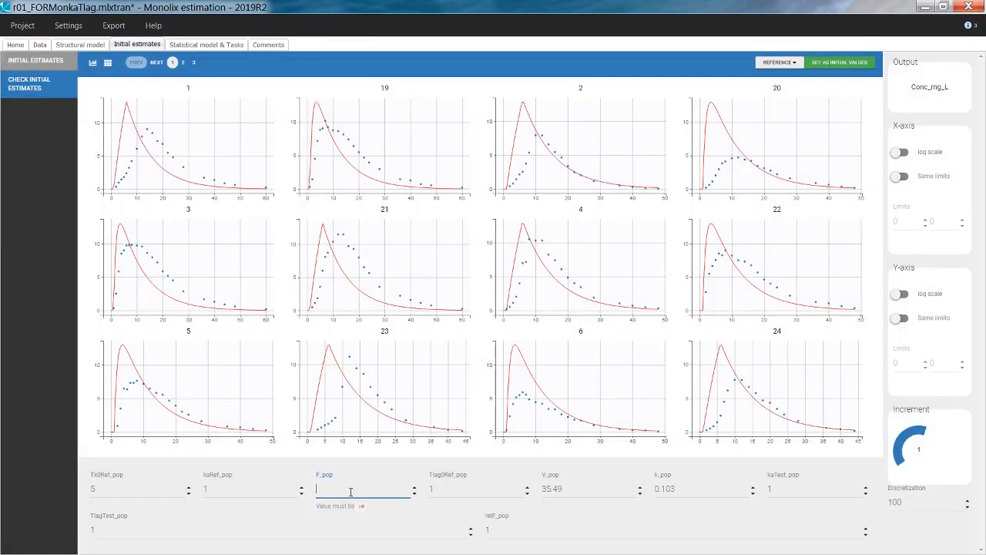
text(0.3)
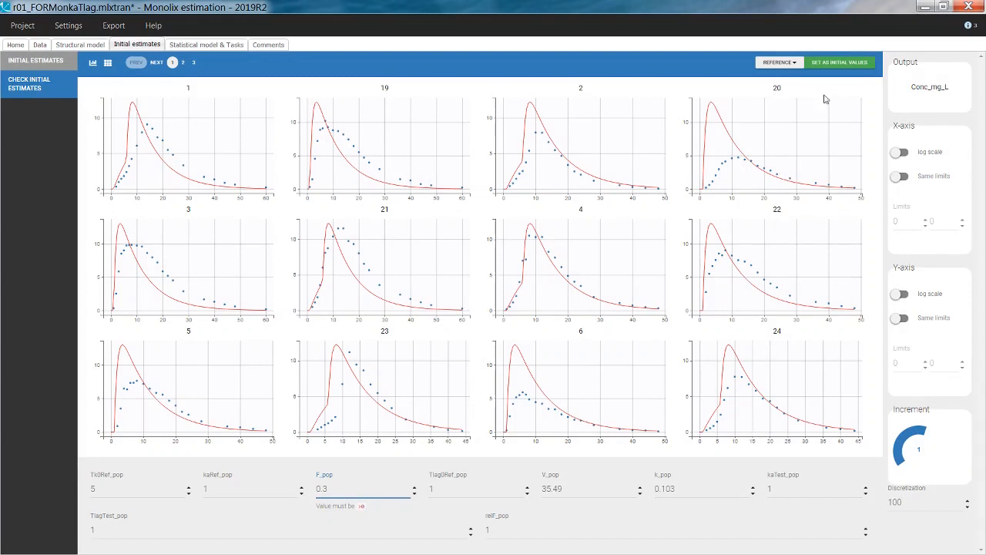
click(838, 65)
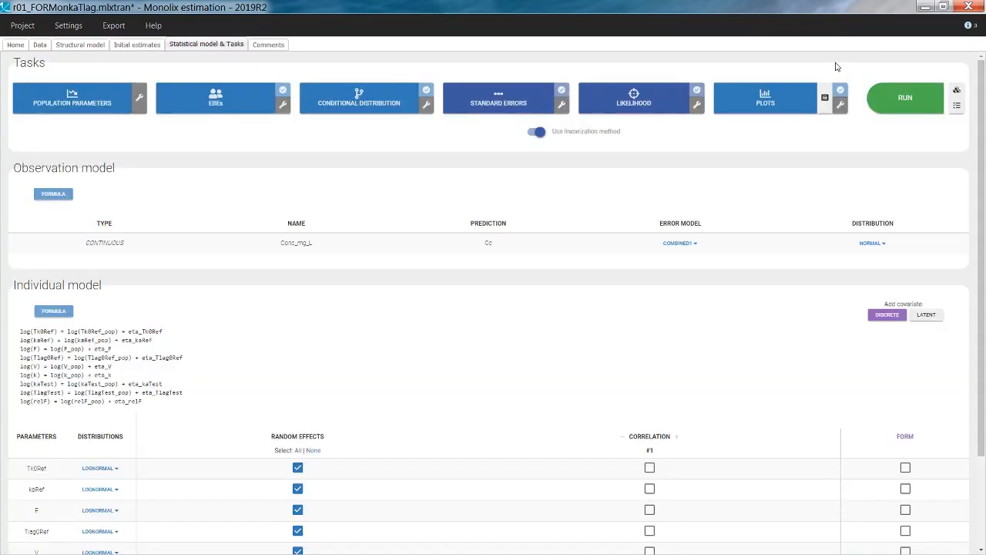
Set the distribution of parameter F to logitNormal in the individual model.
scroll(357, 316, down, 2)
scroll(357, 316, down, 1)
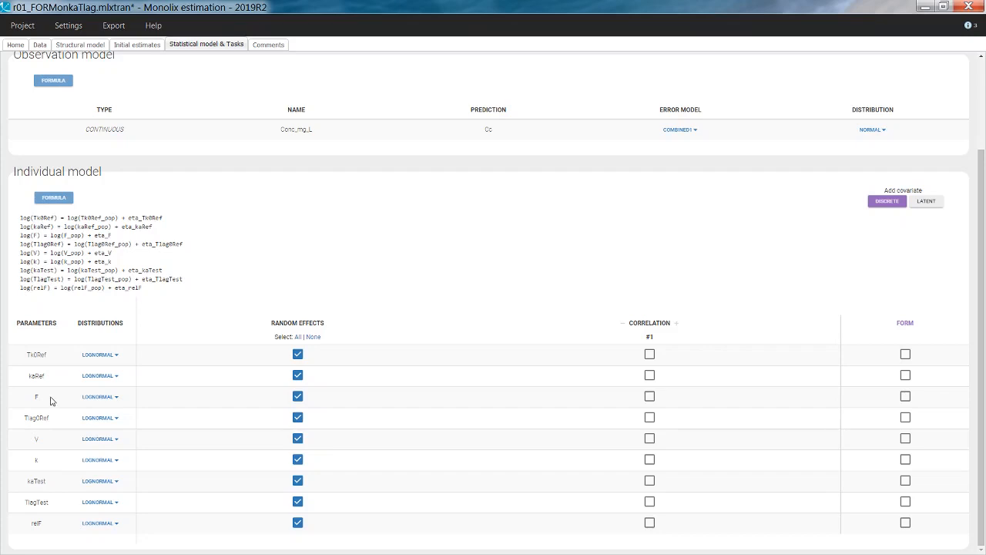
click(88, 399)
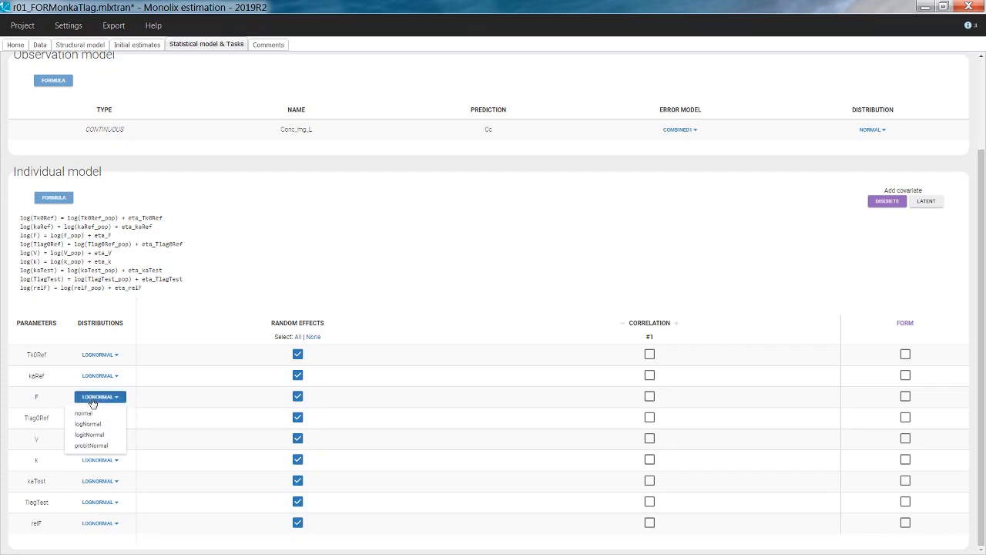
click(90, 438)
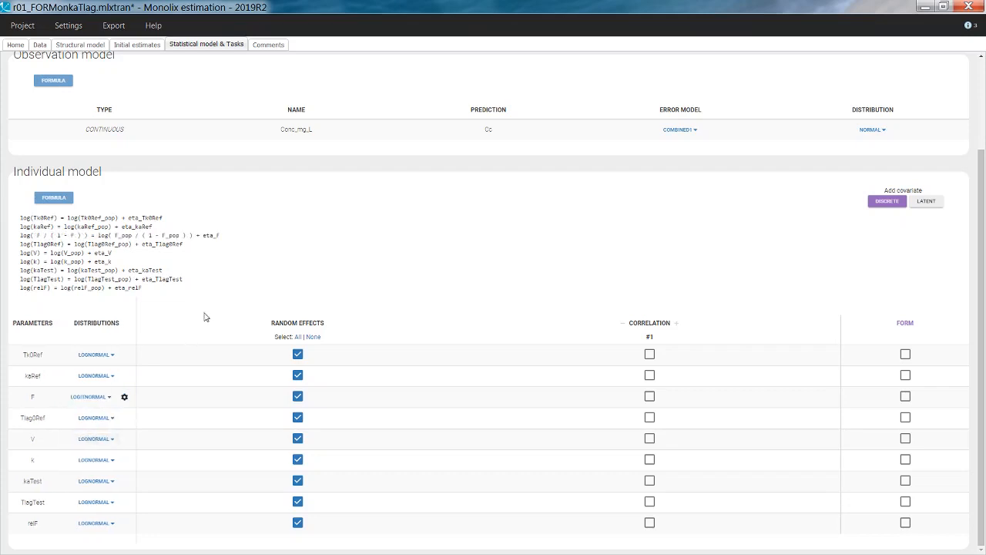
Save the project on the Desktop under the new name r03.mlxtran.
scroll(204, 316, up, 3)
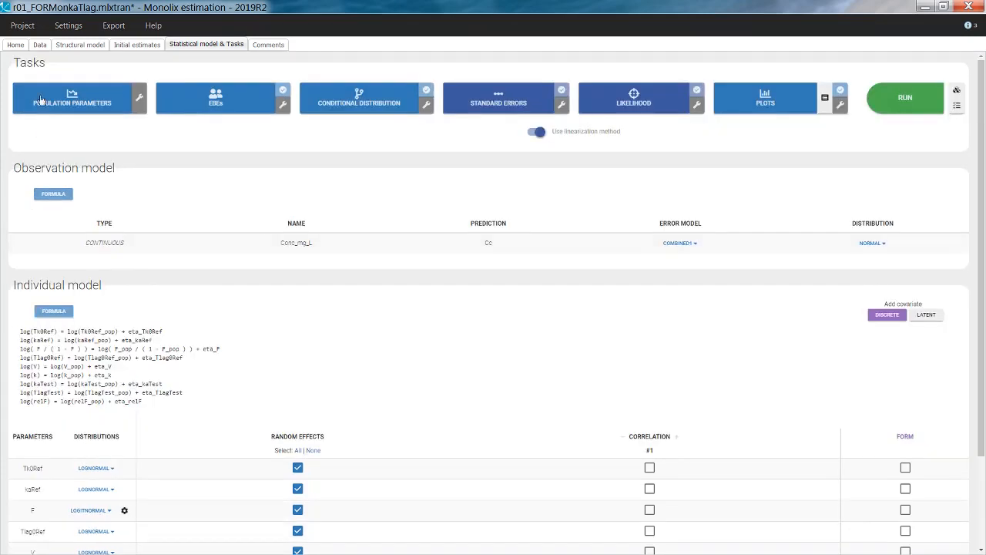
click(22, 25)
click(48, 100)
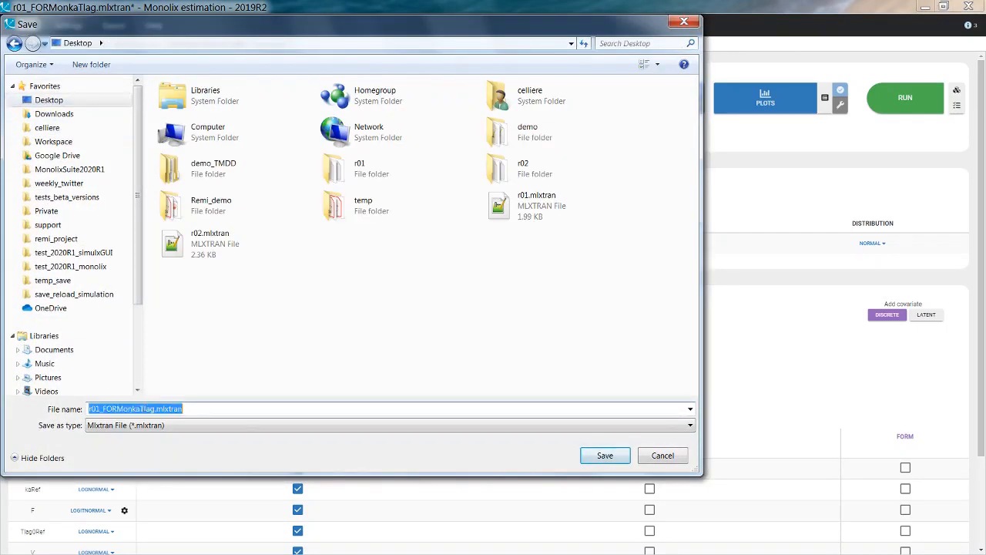
click(193, 406)
key(BackSpace)
key(BackSpace)
key(BackSpace)
key(BackSpace)
key(BackSpace)
key(BackSpace)
key(BackSpace)
key(BackSpace)
key(BackSpace)
key(BackSpace)
key(BackSpace)
key(BackSpace)
key(BackSpace)
key(BackSpace)
key(BackSpace)
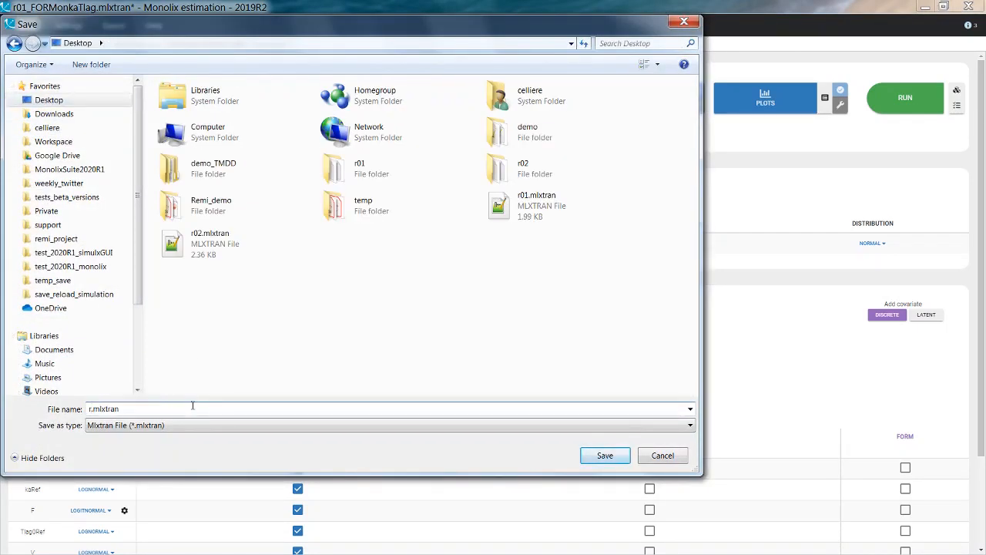
text(03)
click(605, 455)
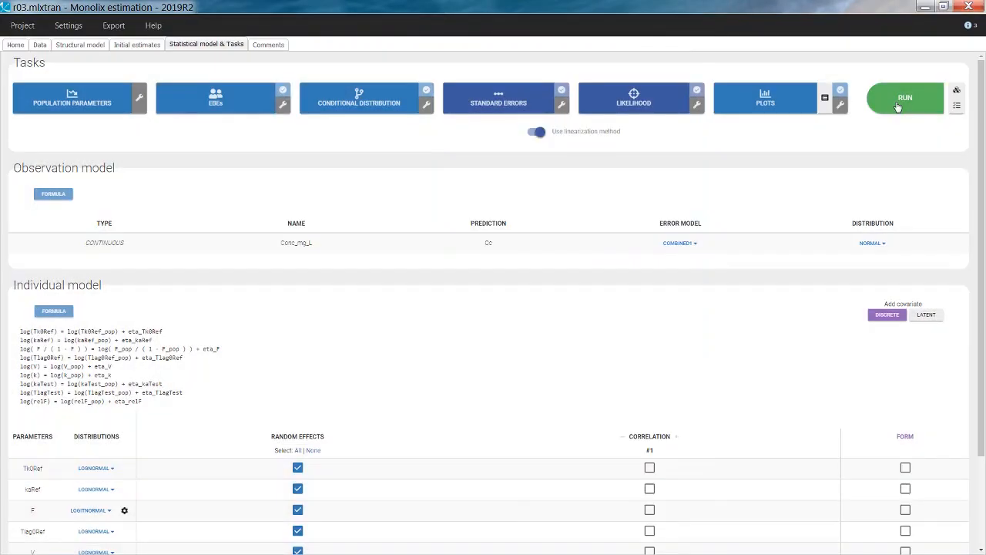
Run the full estimation scenario and open the population parameter estimates with their standard errors.
click(902, 102)
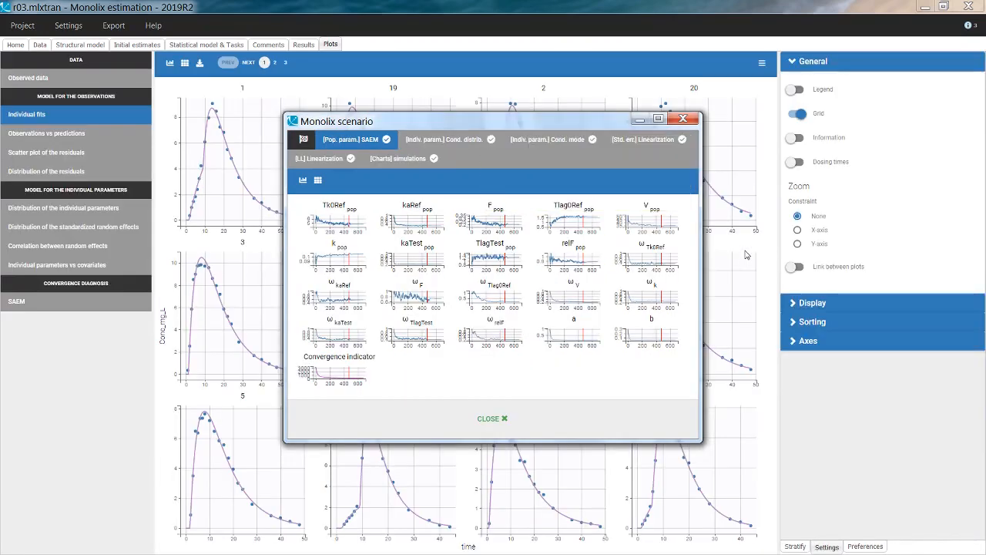
click(303, 45)
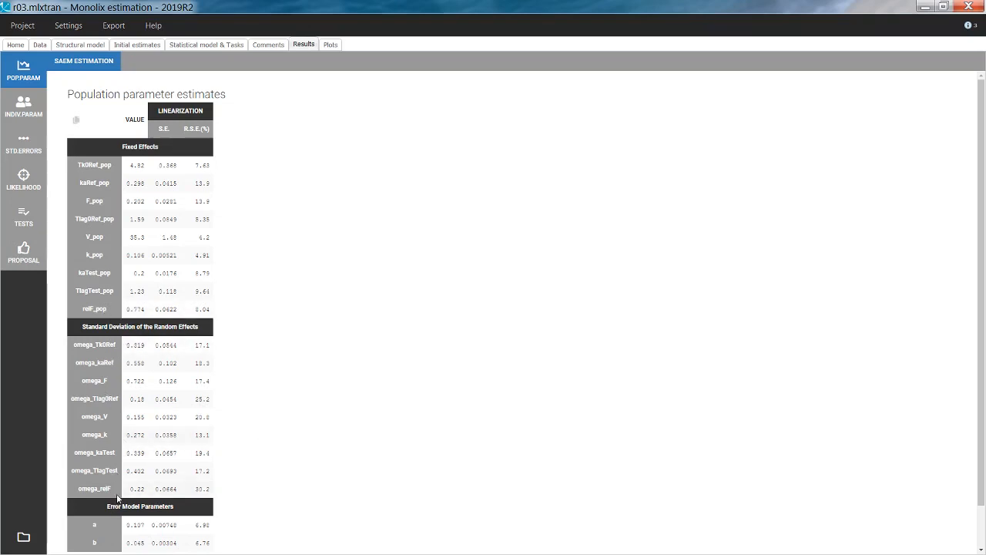
Examine the conditional mode individual estimates, comparing the FORM and Tk0Ref values of individual 5.
click(23, 108)
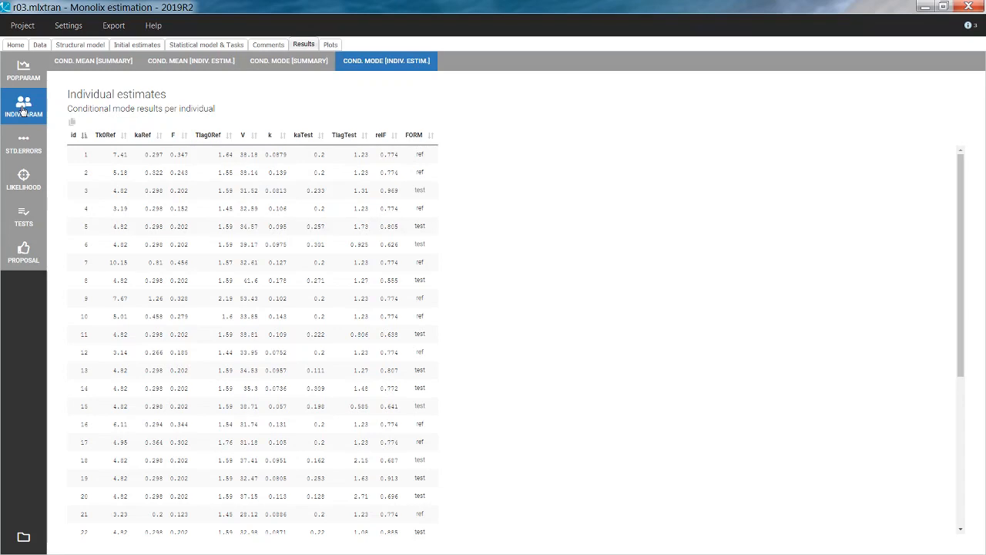
double_click(87, 225)
drag(414, 226, 433, 225)
drag(114, 227, 131, 227)
Review the individual fits, and generate the visual predictive check from the plot selection.
click(331, 44)
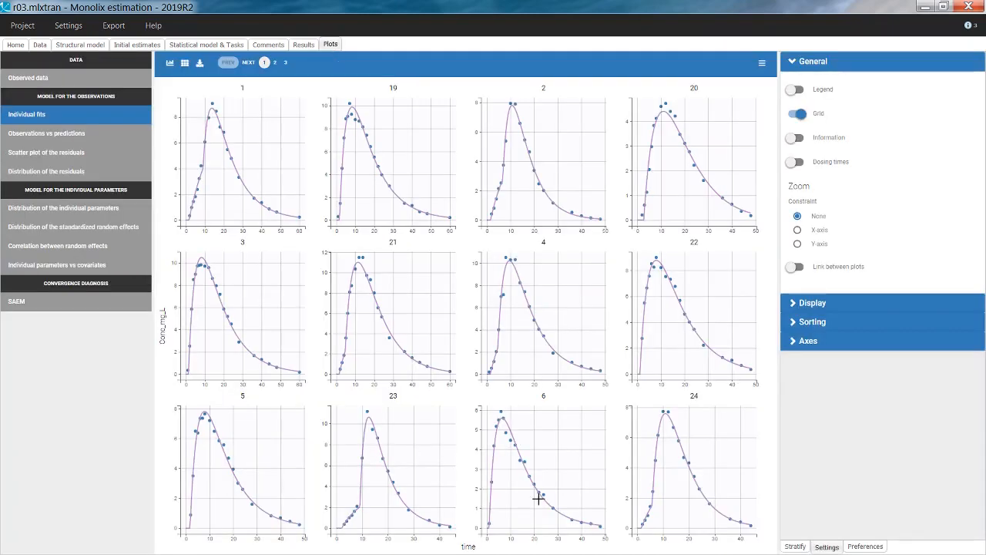
click(249, 63)
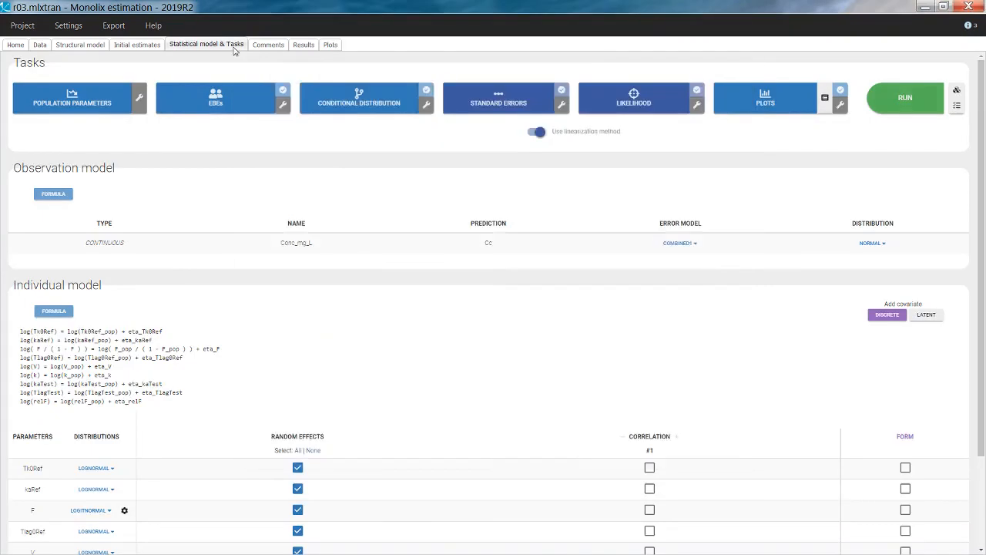
click(824, 98)
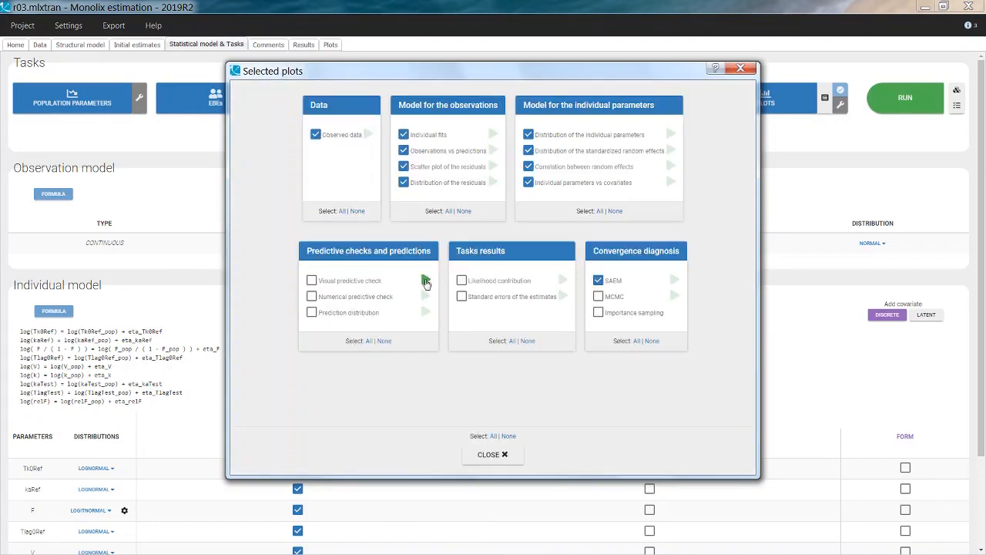
click(425, 283)
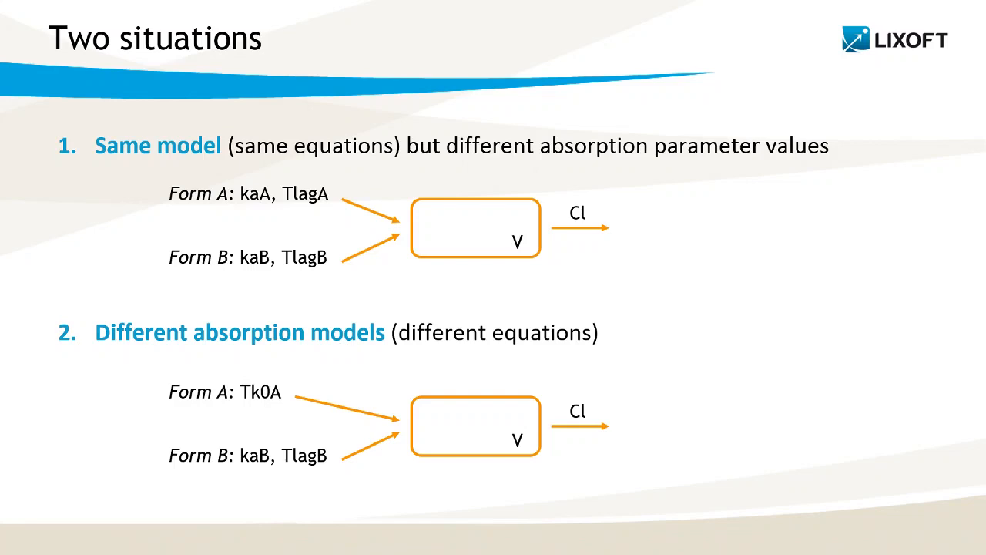
key(Left)
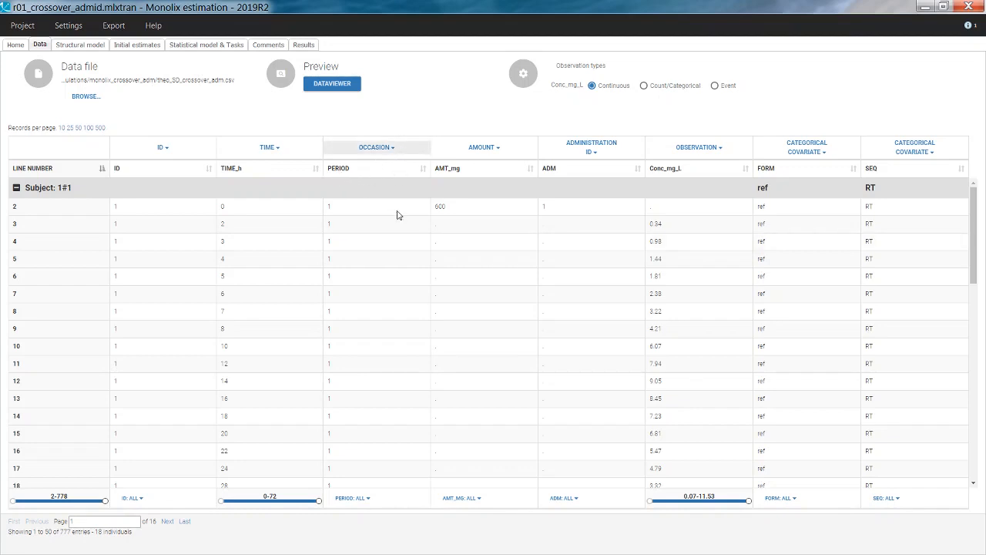
Examine the crossover dataset's PERIOD occasions and ADM values for both formulations, and check the structural model with its two administration IDs.
scroll(390, 246, down, 5)
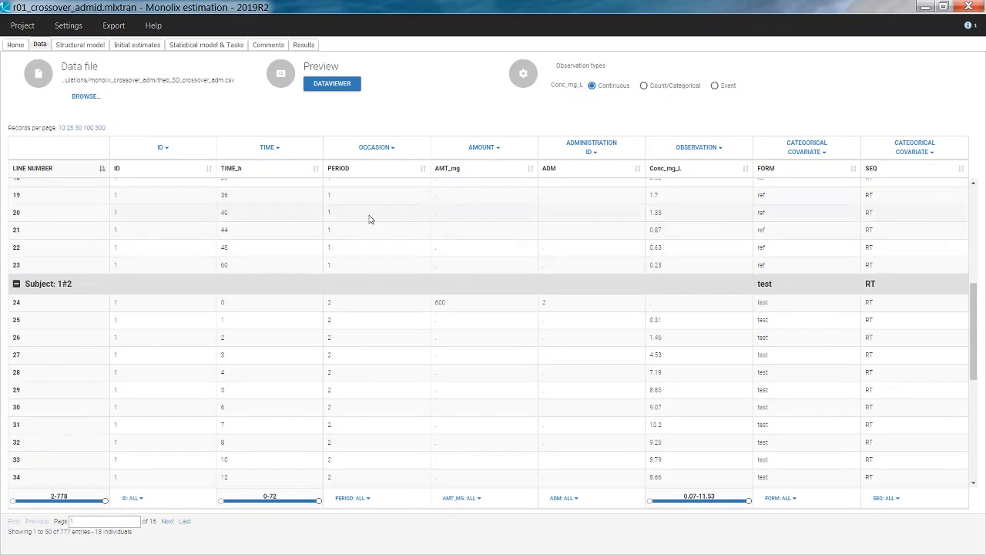
scroll(377, 308, up, 5)
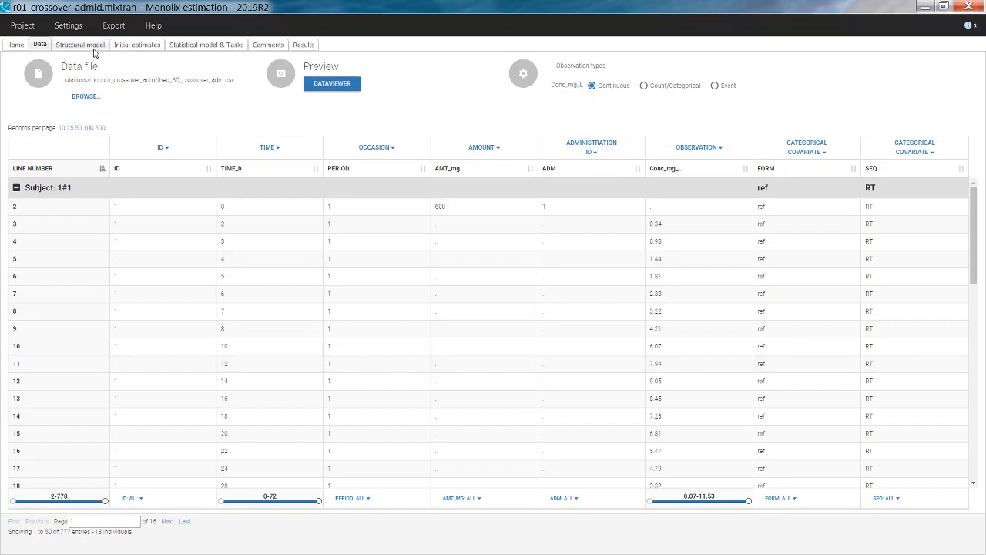
click(96, 51)
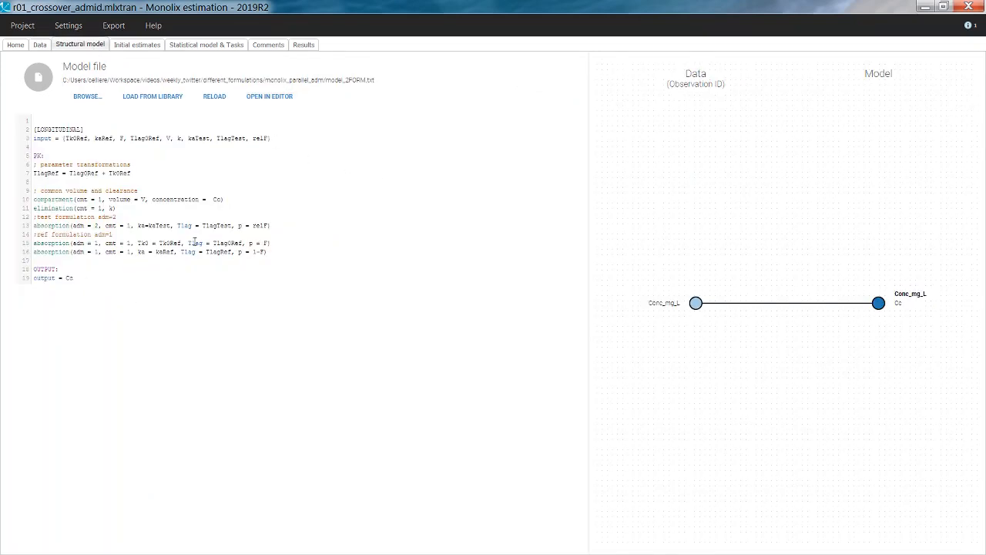
Examine the crossover project's individual model, including its ID-level and PERIOD-level random effects and the SEQ and FORM covariates.
click(203, 48)
scroll(392, 251, down, 1)
scroll(392, 251, down, 2)
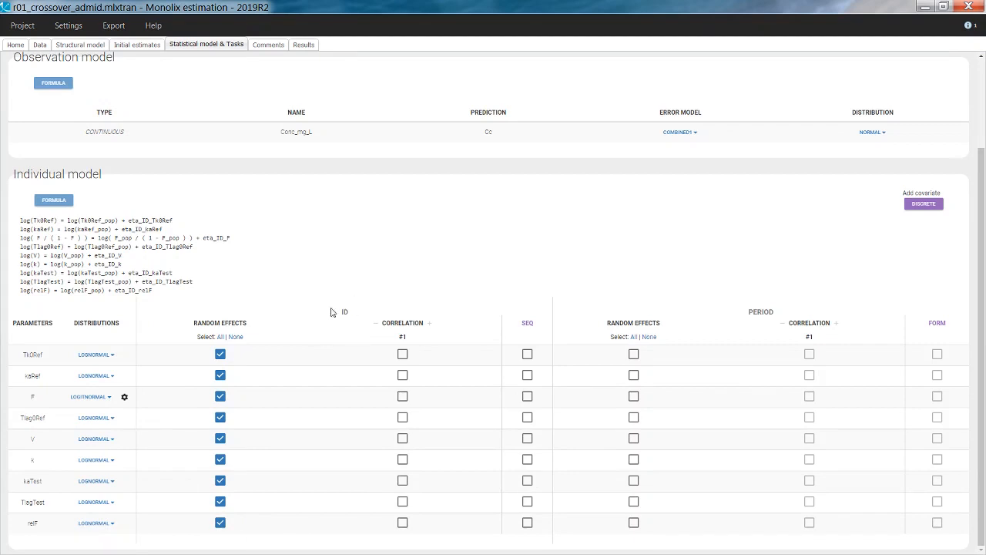
scroll(350, 324, up, 1)
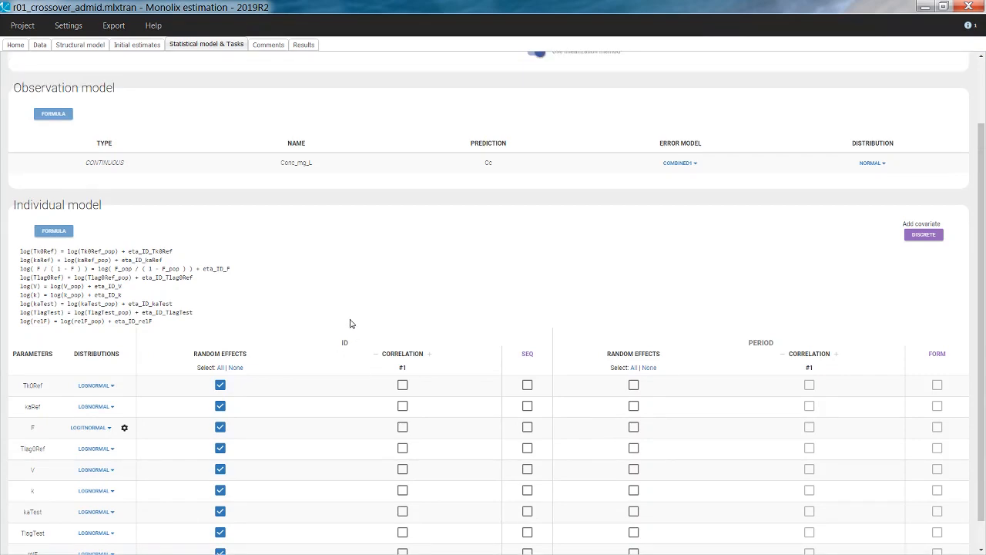
scroll(349, 323, up, 2)
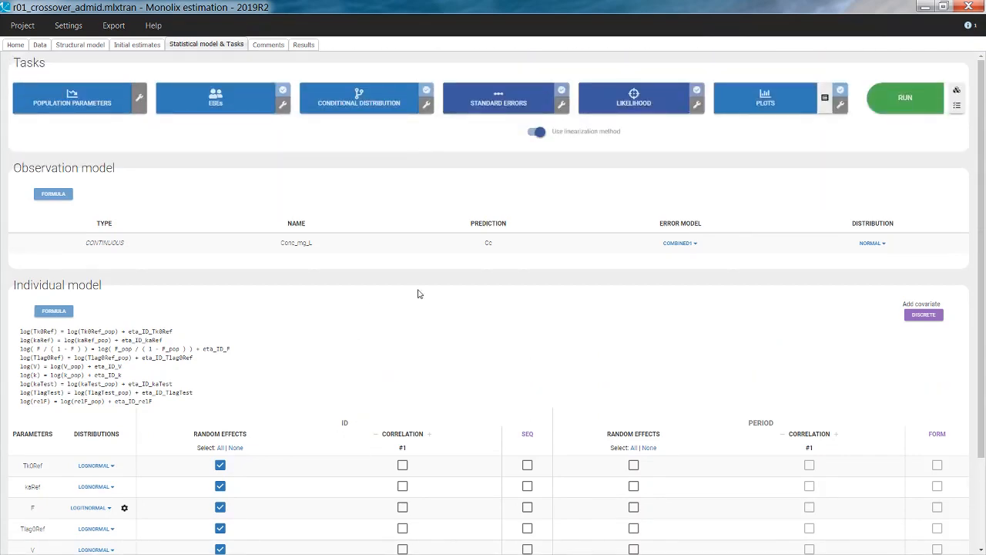
Generate the plots for the crossover project, and open the stratification options for the individual fits.
click(744, 104)
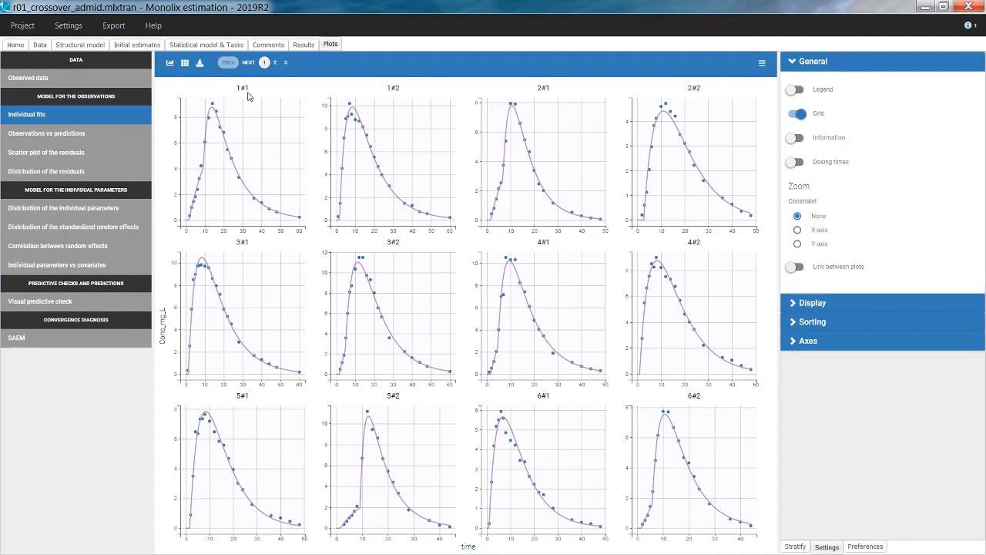
click(796, 547)
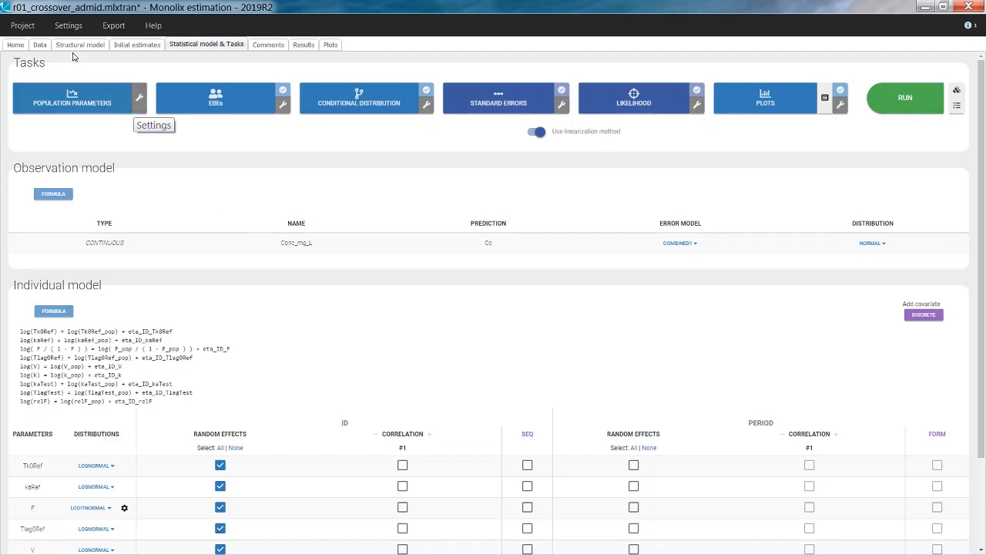
Return to the crossover data, and open the project that uses the theo_SD_crossover_cat.csv dataset.
click(39, 45)
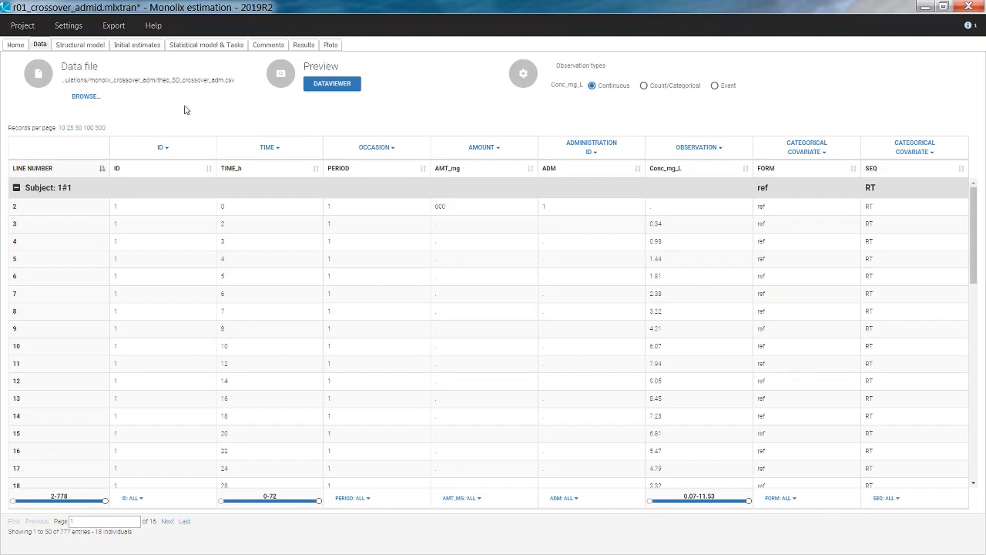
click(22, 25)
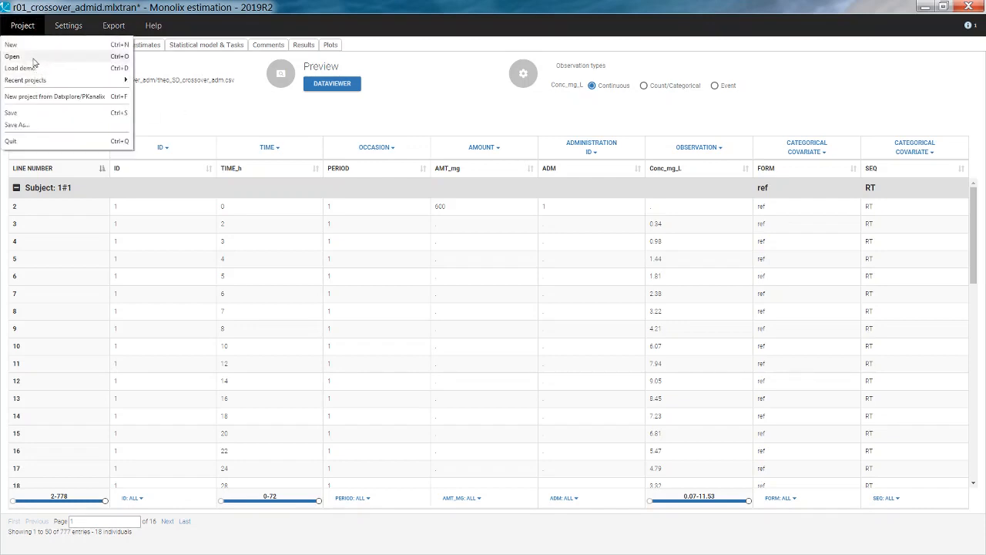
click(35, 58)
click(549, 306)
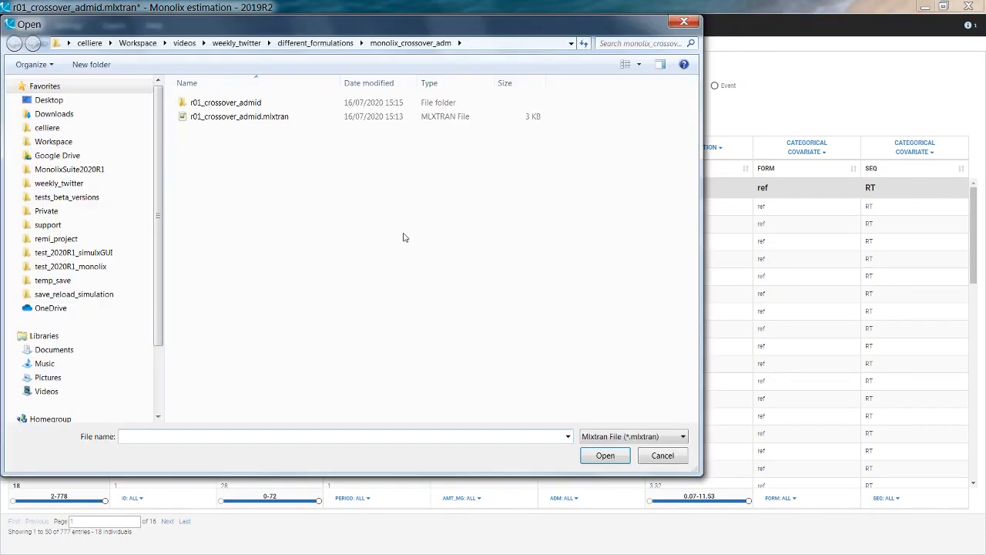
click(231, 104)
click(605, 456)
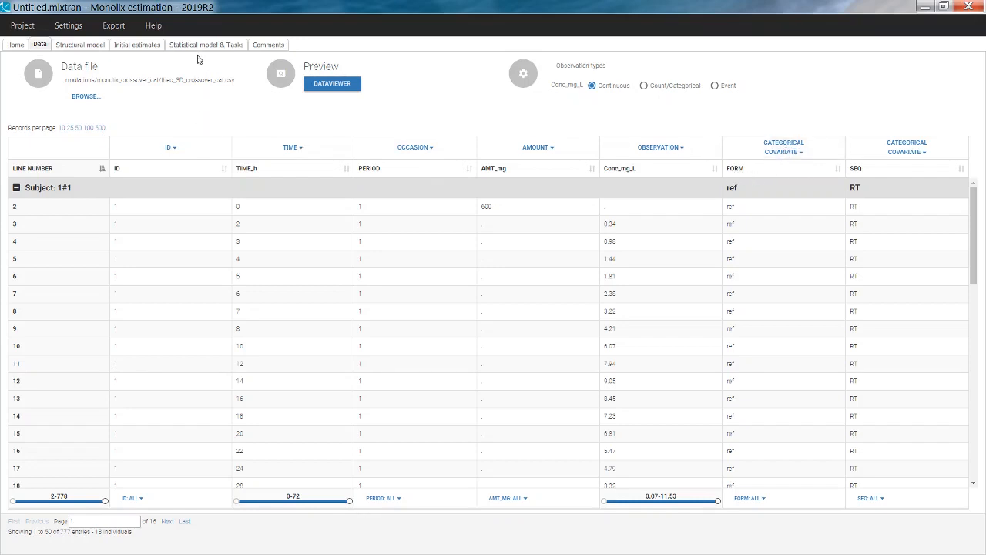
In the individual model, replace Tlag's ID-level random effect with a PERIOD-level random effect.
click(202, 45)
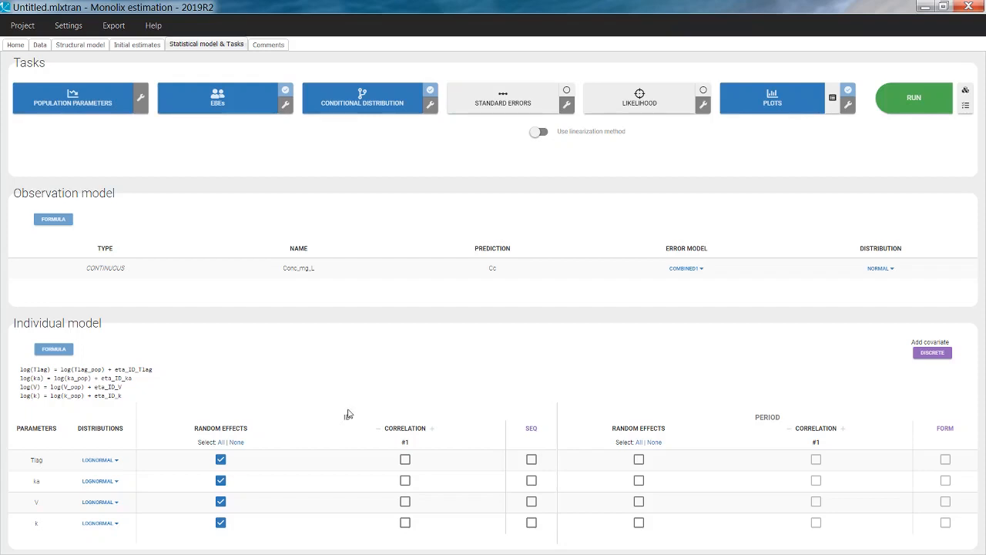
click(221, 459)
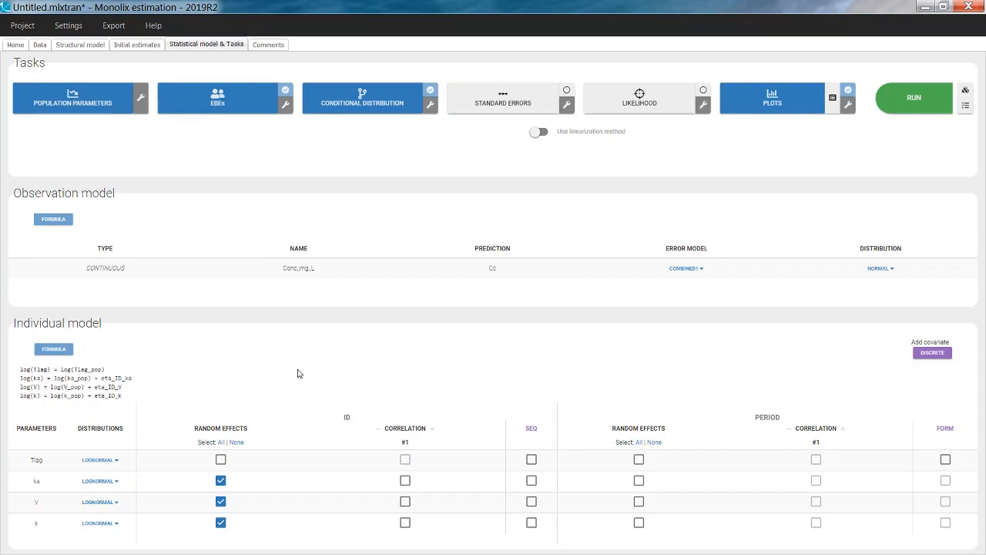
click(638, 461)
click(221, 460)
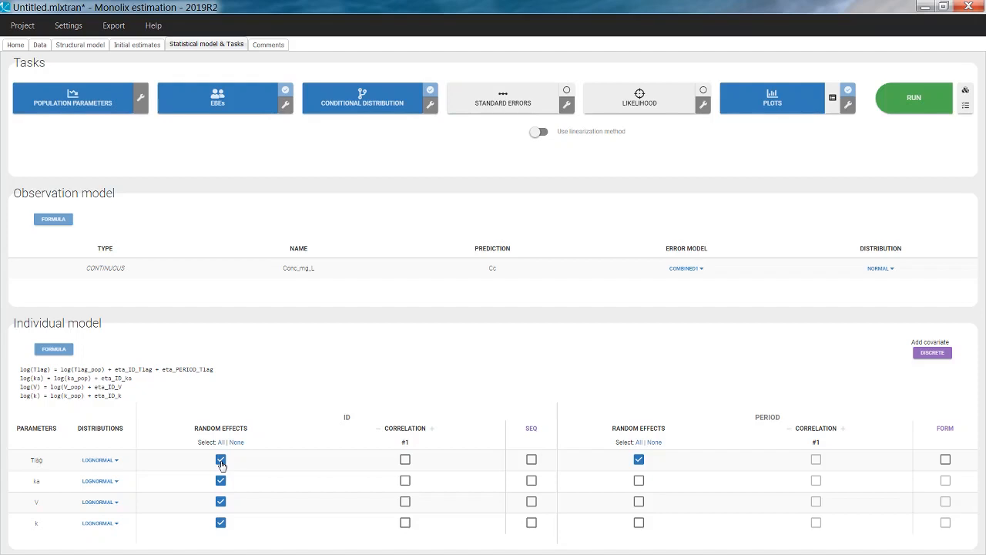
click(222, 460)
Move ka's random effect from the ID level to the PERIOD level, and add FORM as a covariate on Tlag and ka.
click(224, 481)
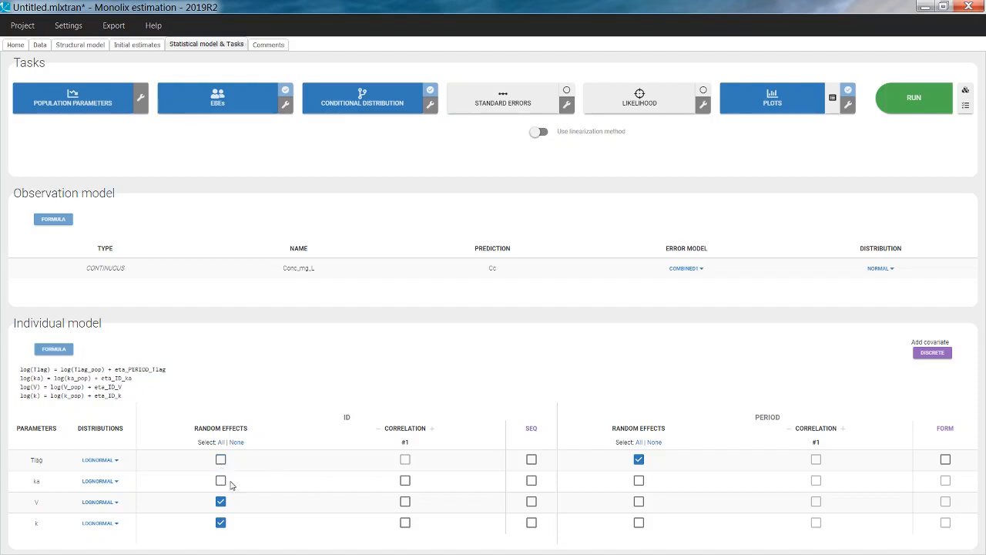
click(639, 481)
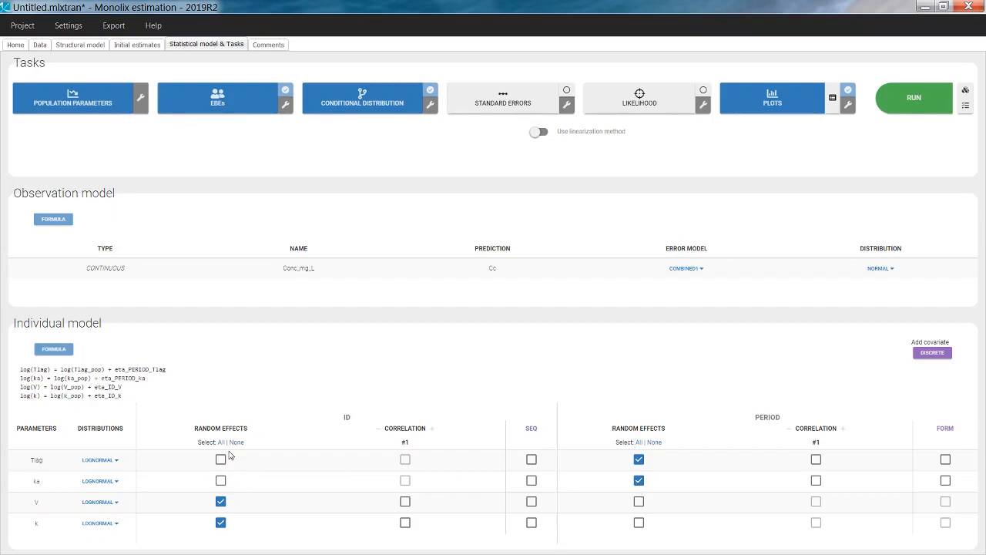
click(945, 460)
click(945, 481)
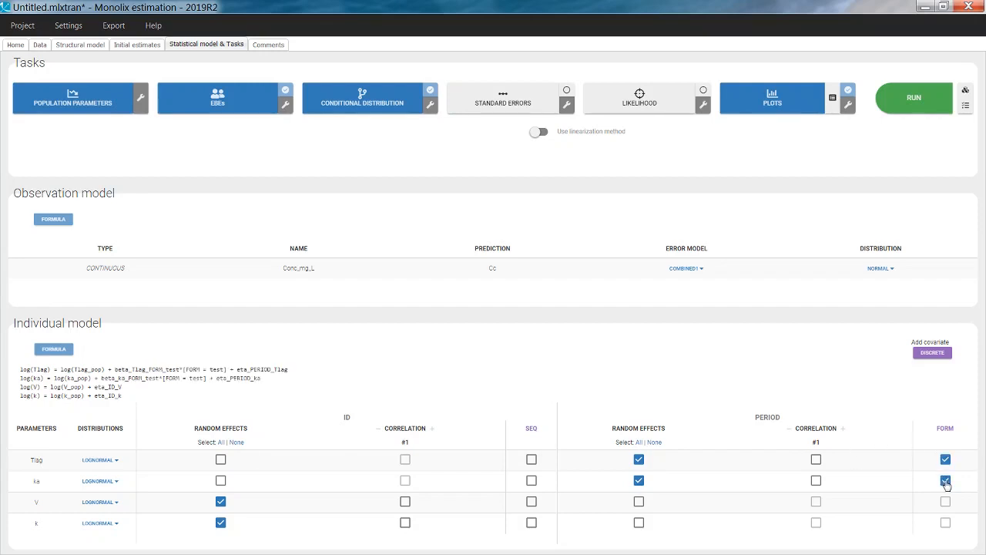